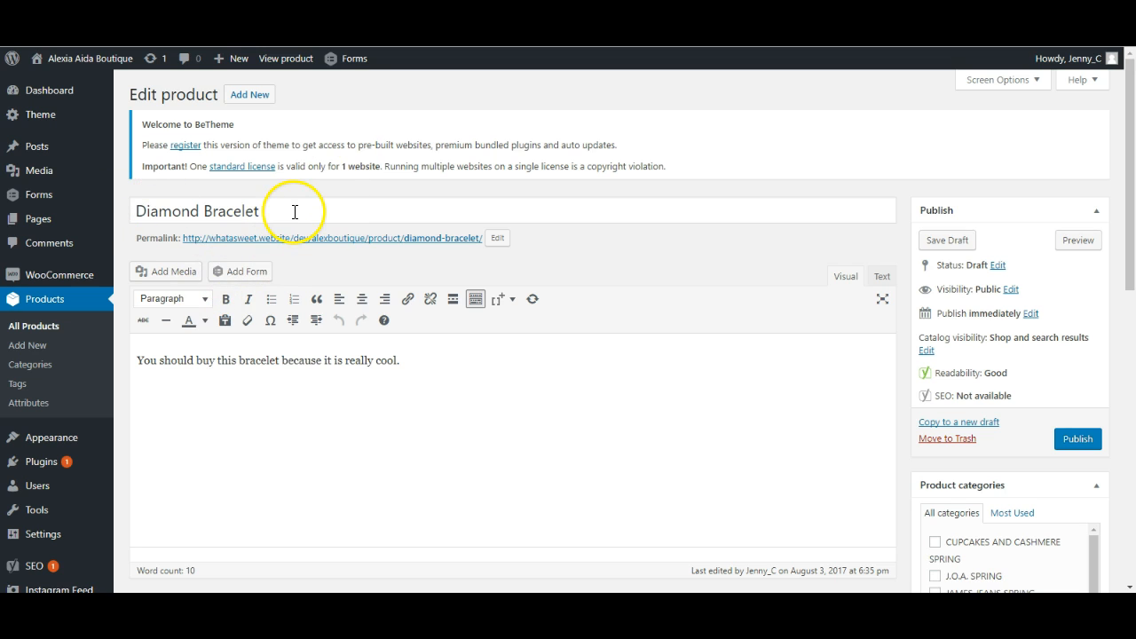
- Rename the product from Diamond Bracelet to "Dress"
scroll(414, 385, "down", 6)
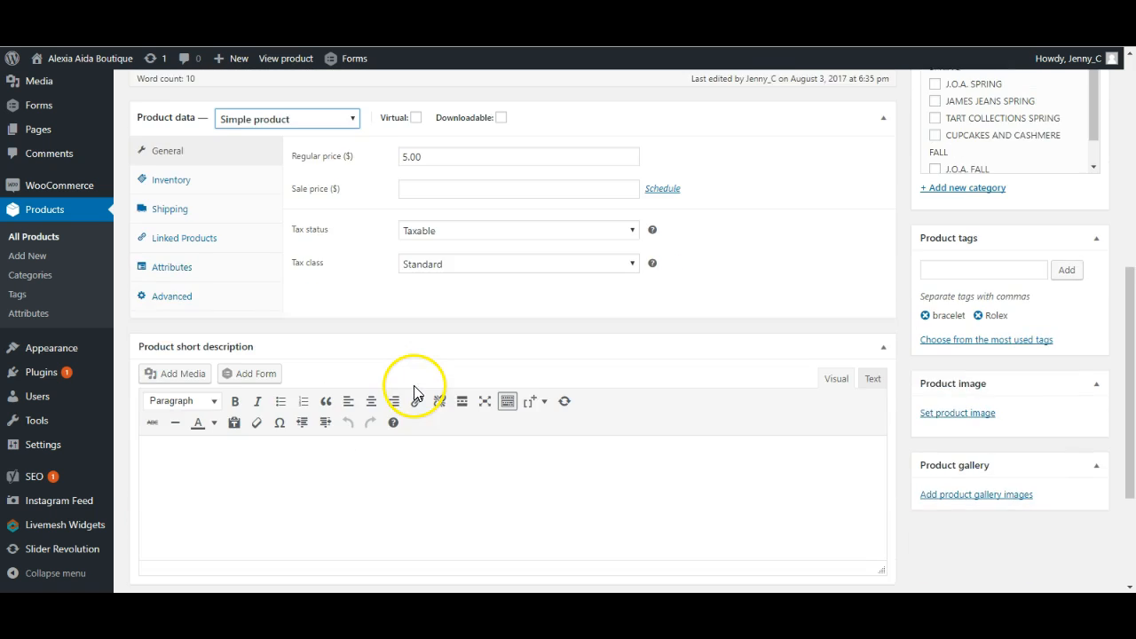
scroll(391, 373, "up", 2)
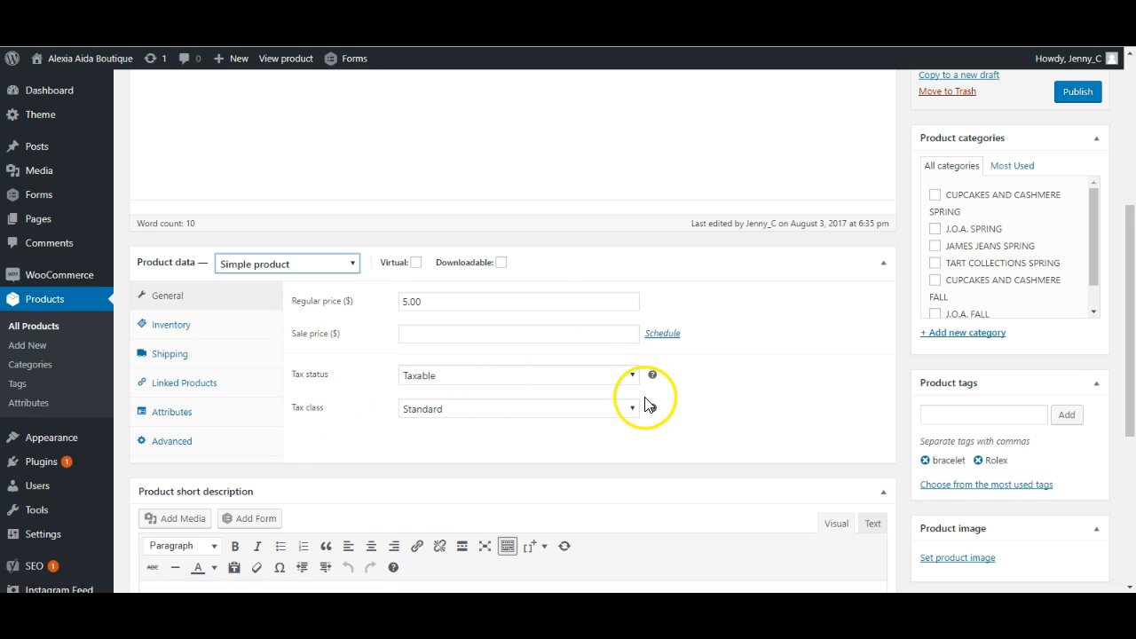
scroll(646, 402, "down", 4)
scroll(646, 398, "up", 8)
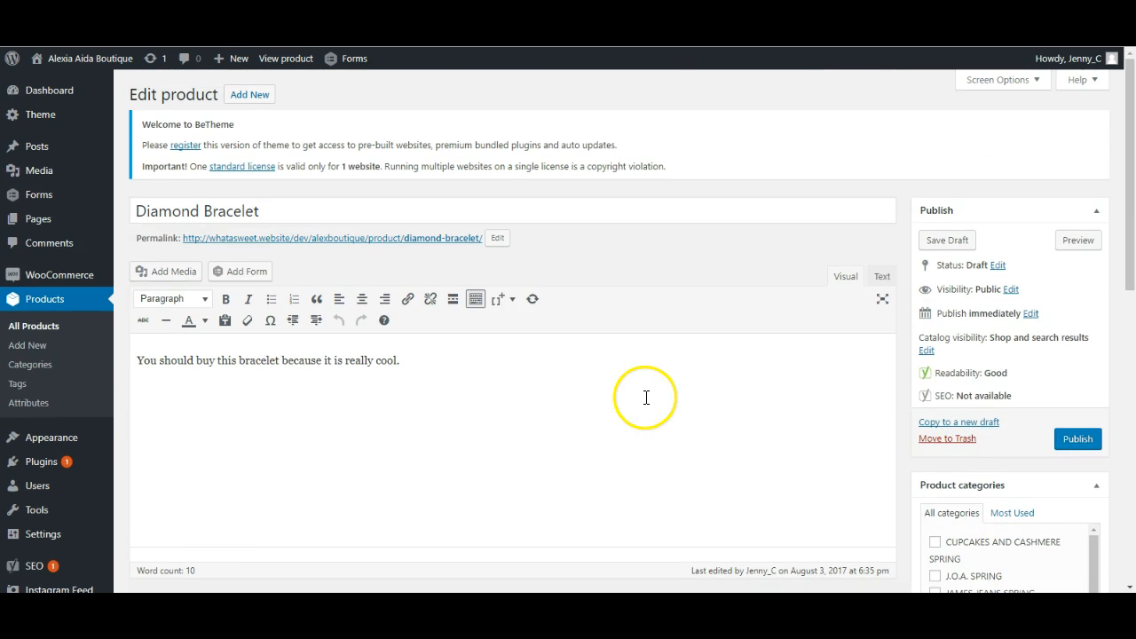
left_click(286, 210)
triple_click(287, 209)
mouse_move(7, 207)
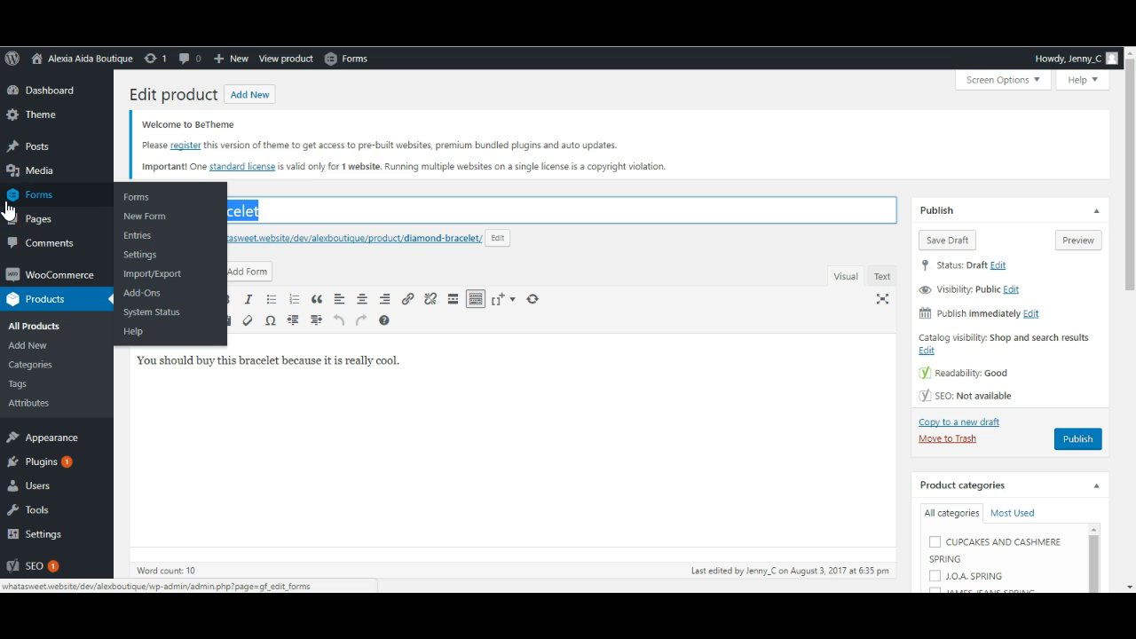
type("Dress")
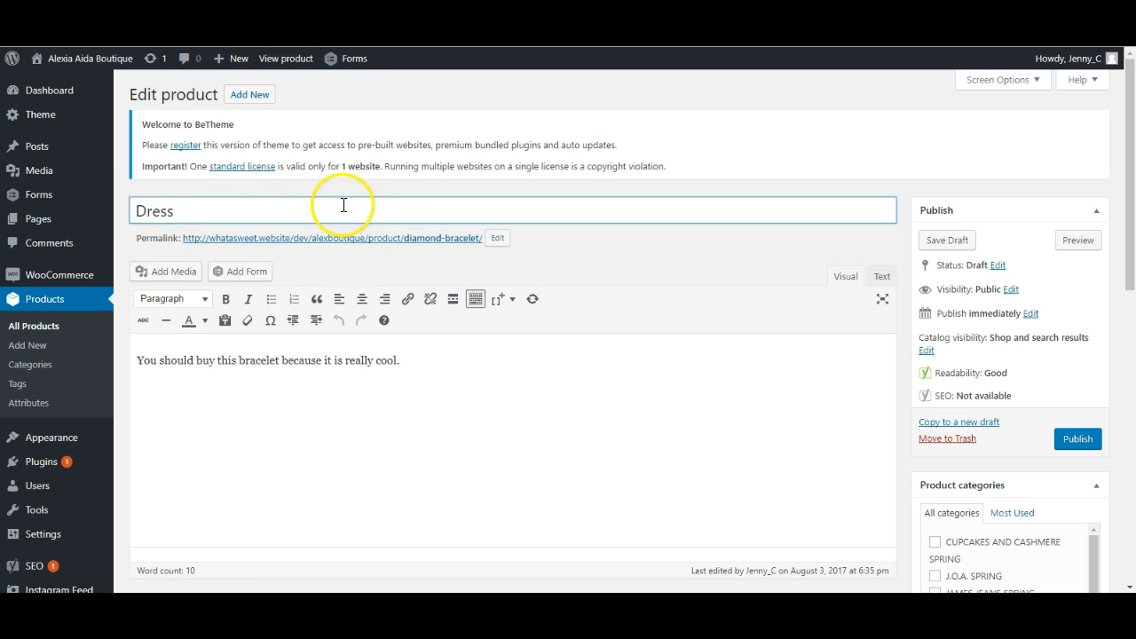
- Replace the main product description with "Zip up dress, made of 100% cotton"
triple_click(458, 358)
key("BackSpace")
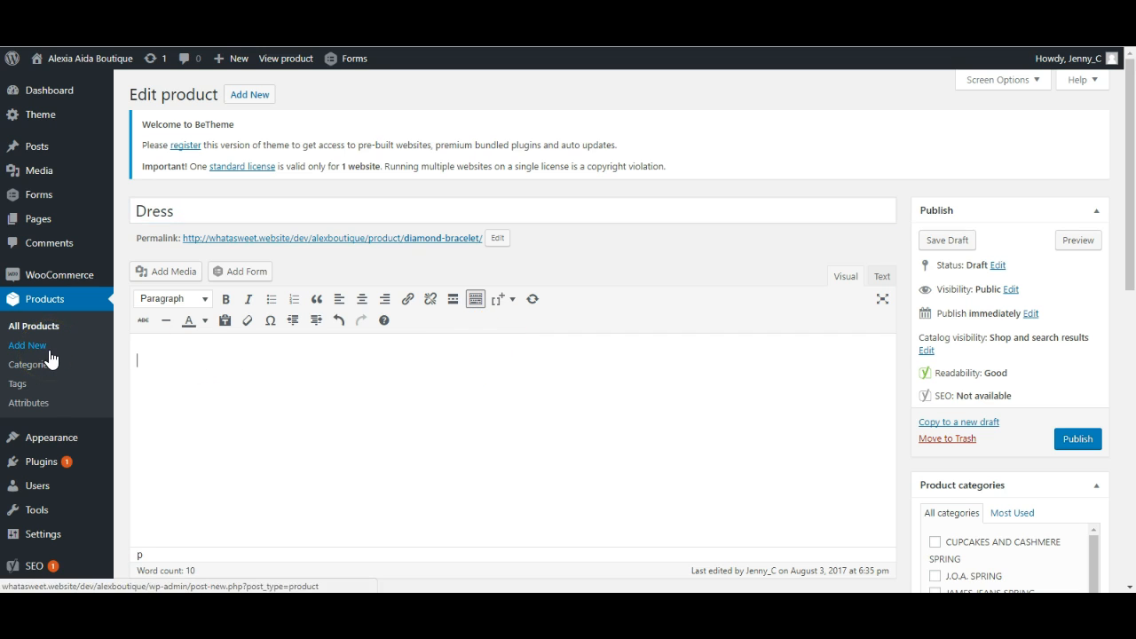
type("Zip up dress, made of 100% cotton")
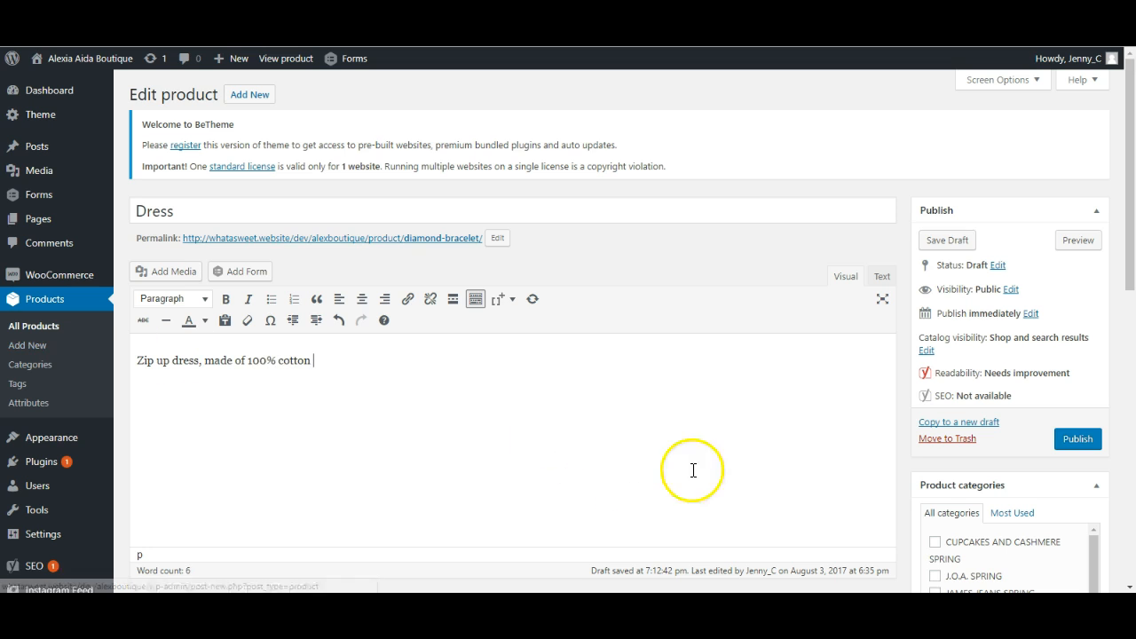
- Set the product image to the white dress photo std11167_4.jpg from the media library
scroll(913, 394, "down", 5)
scroll(806, 302, "up", 1)
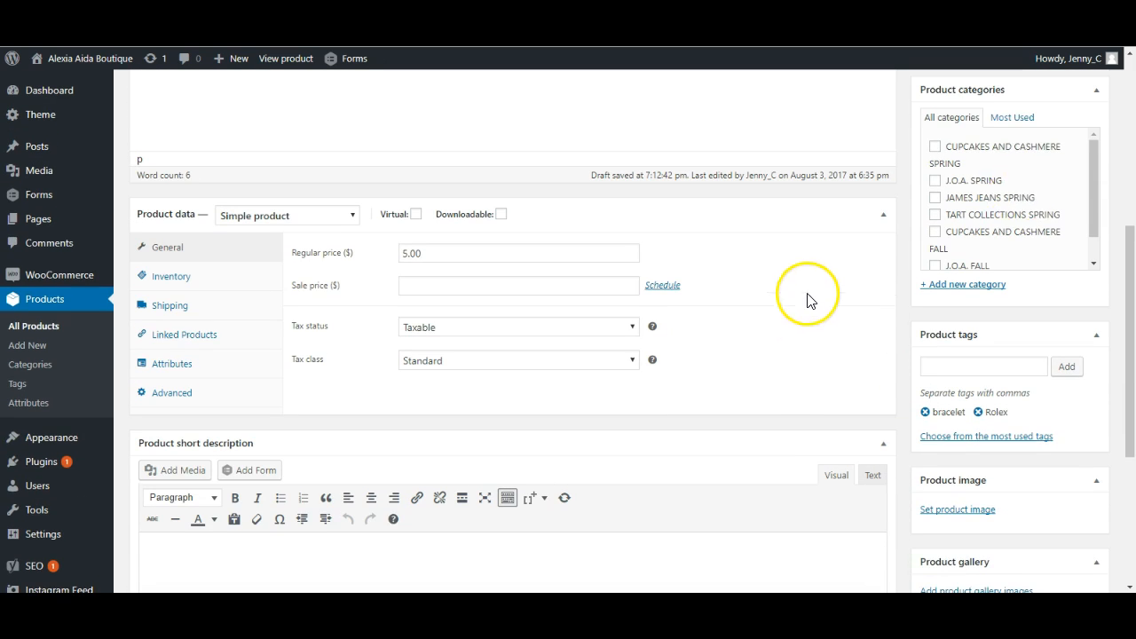
scroll(973, 361, "down", 1)
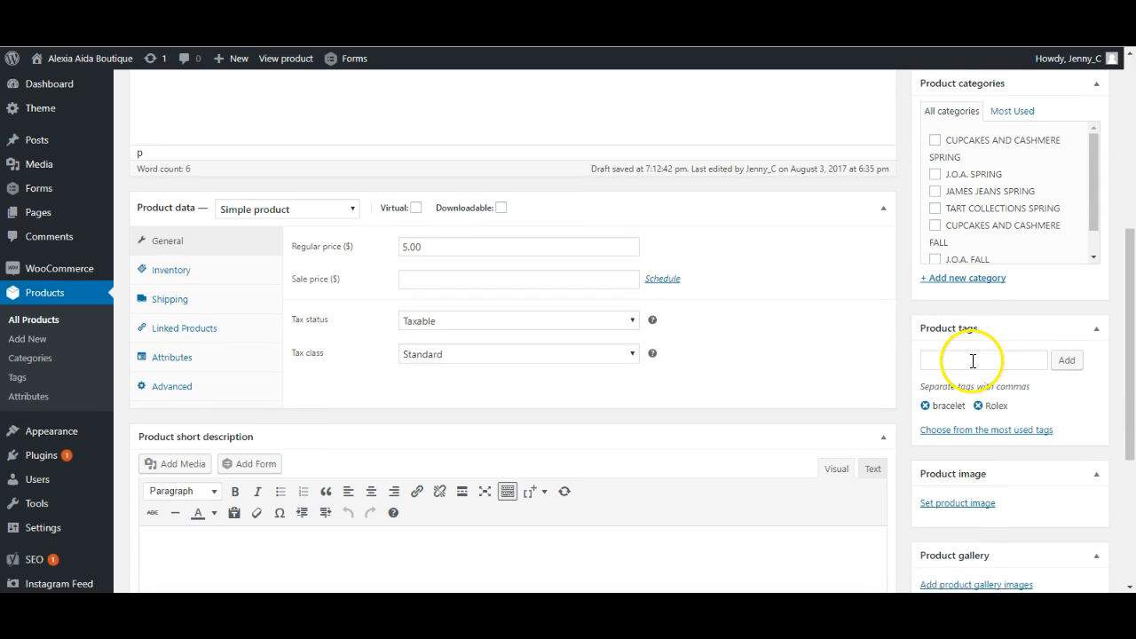
left_click(960, 473)
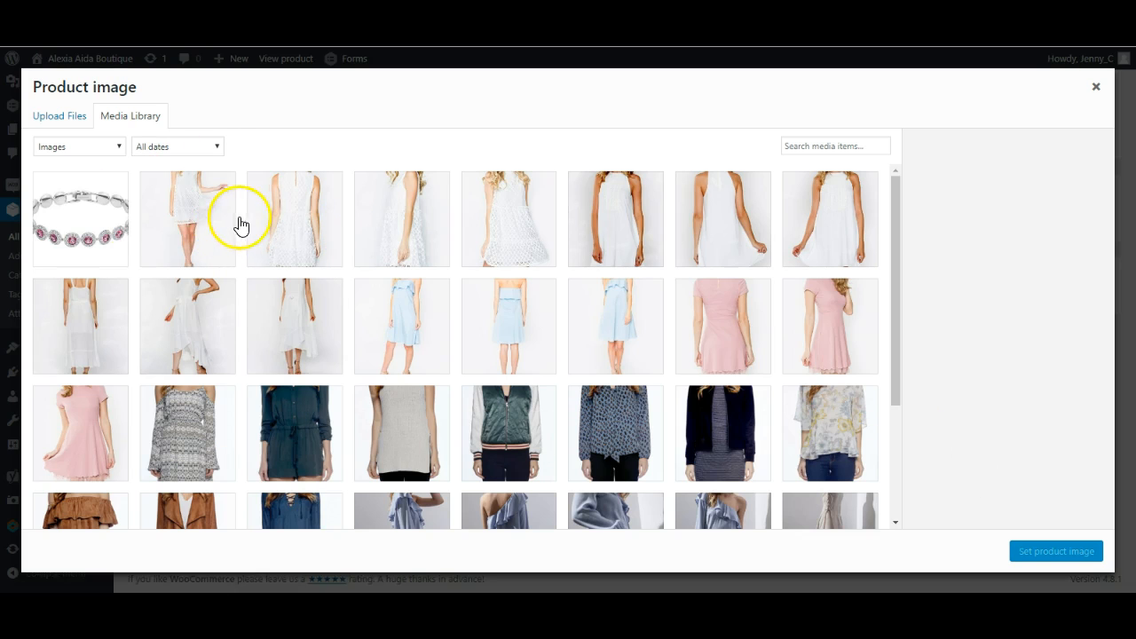
left_click(213, 220)
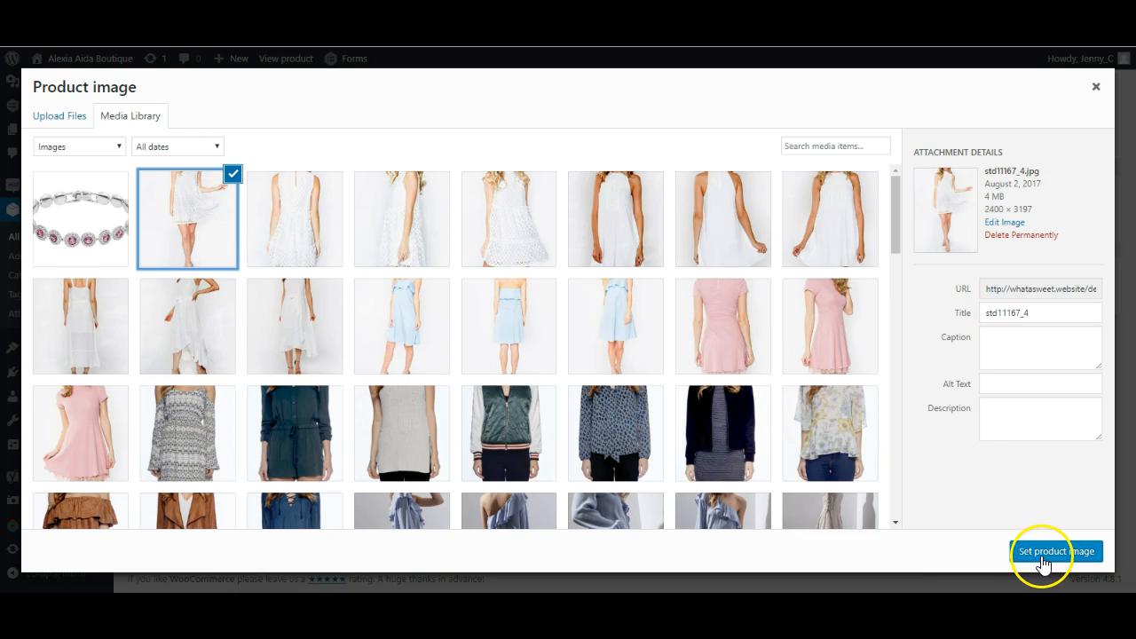
left_click(1041, 554)
- Add three more photos of the same white dress to the product gallery, including std11167_1.jpg and std11167_3.jpg
scroll(1081, 477, "down", 2)
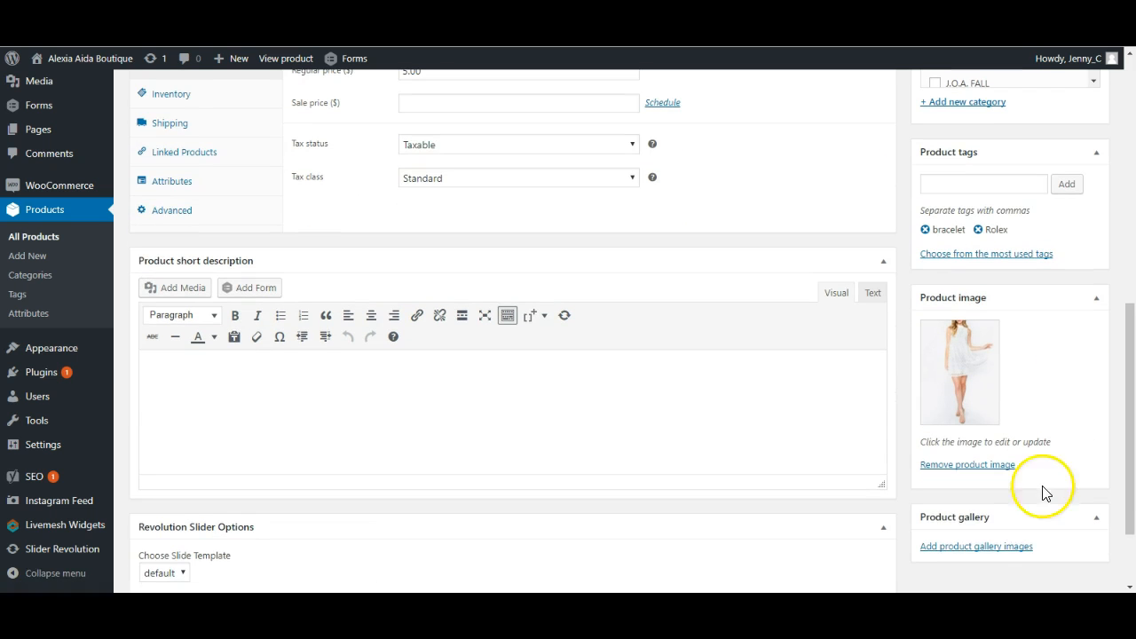
left_click(977, 544)
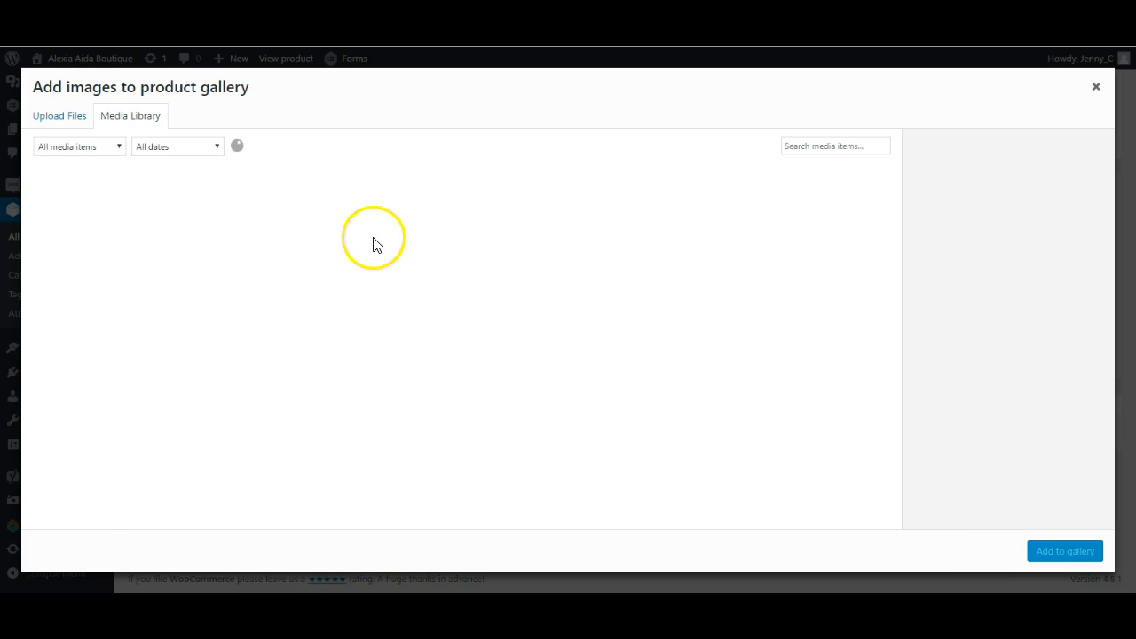
left_click(344, 215)
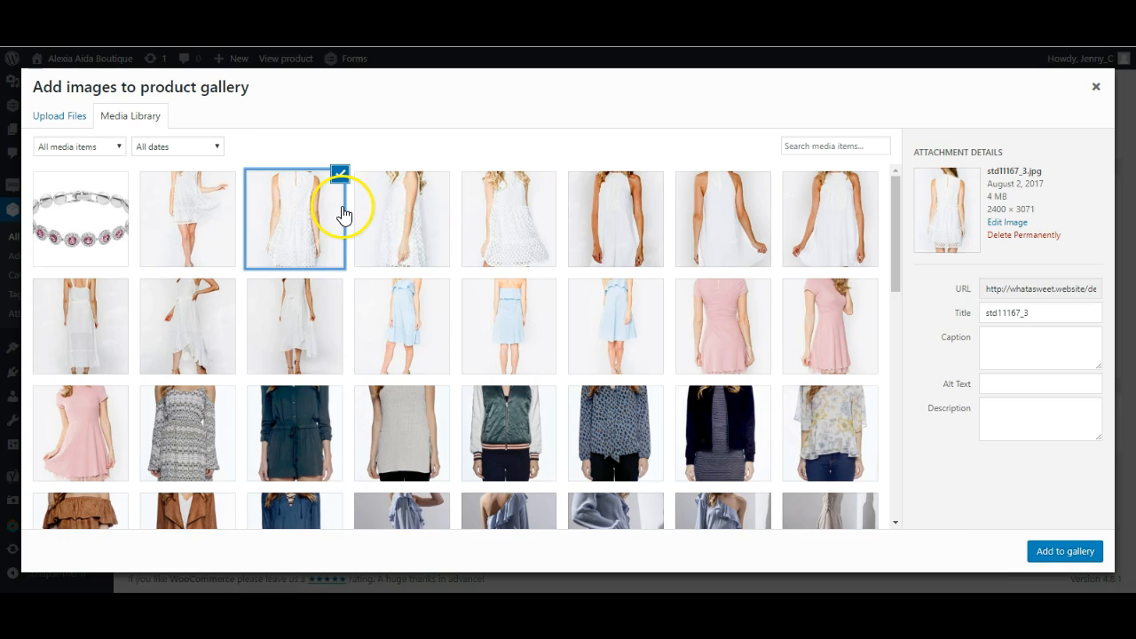
left_click(427, 204)
left_click(528, 216)
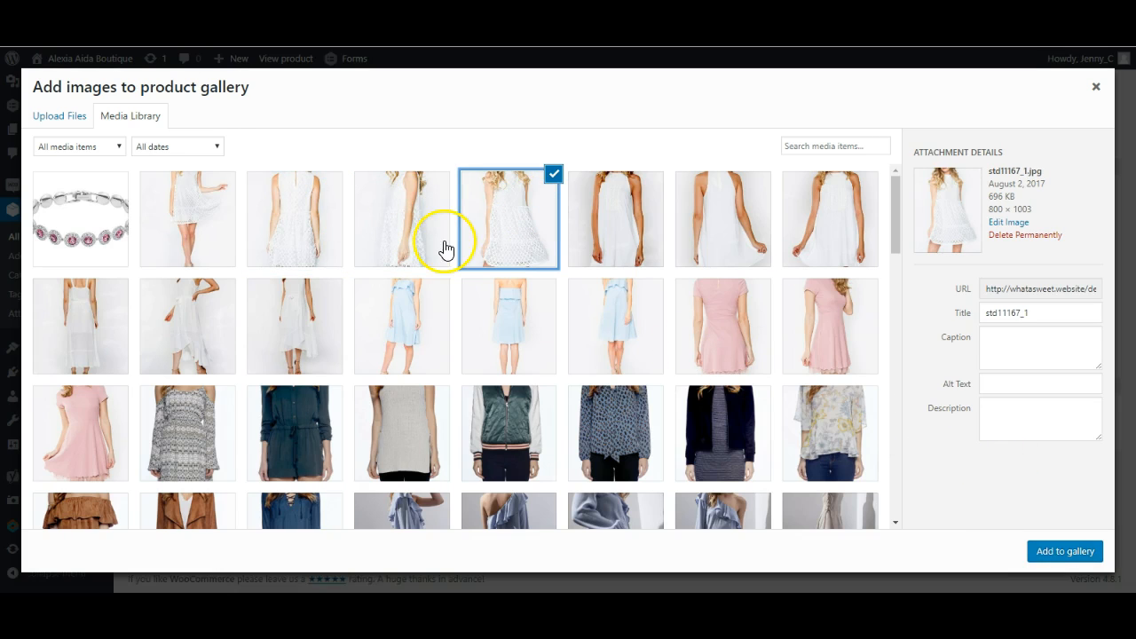
left_click(399, 216)
left_click(278, 209)
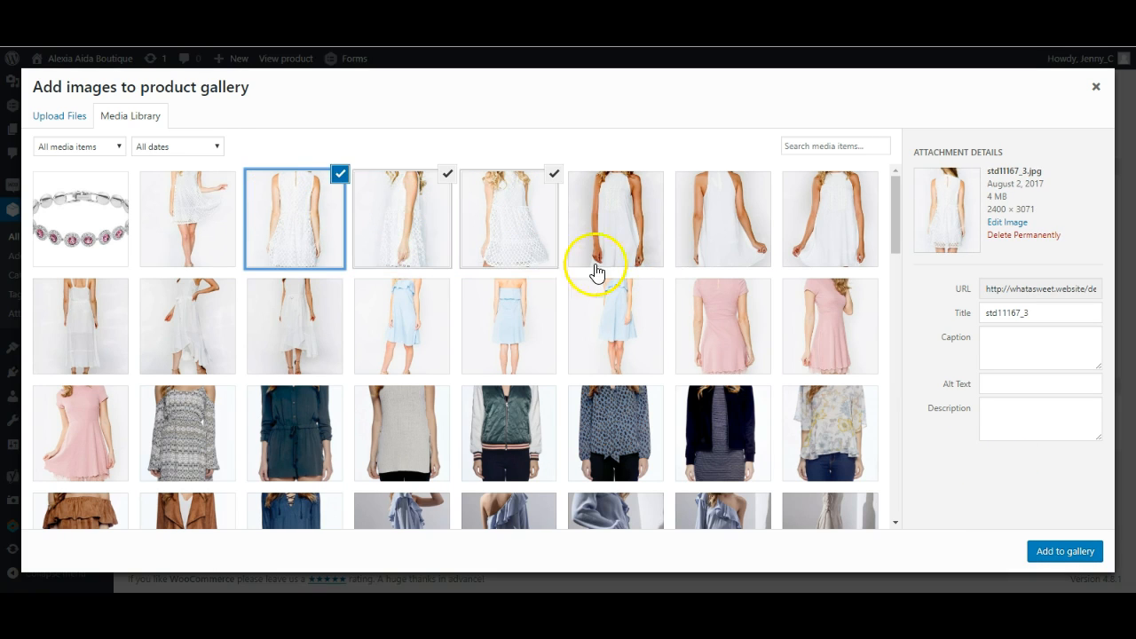
left_click(1076, 551)
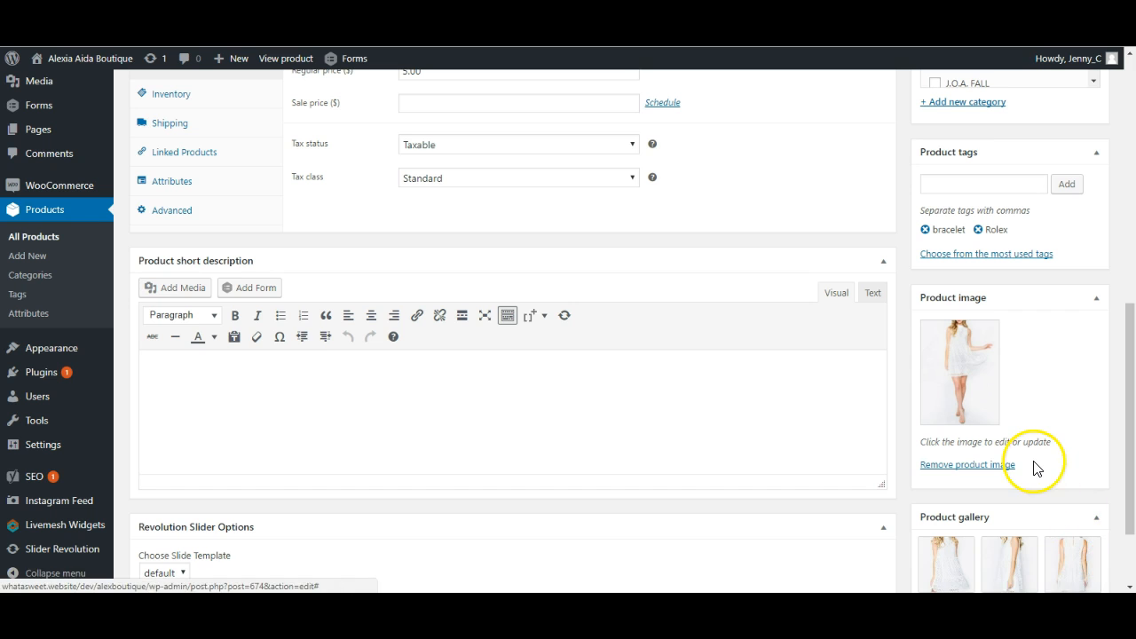
- Enter "Designed by JC Sweet University" as the product short description
scroll(1032, 461, "down", 2)
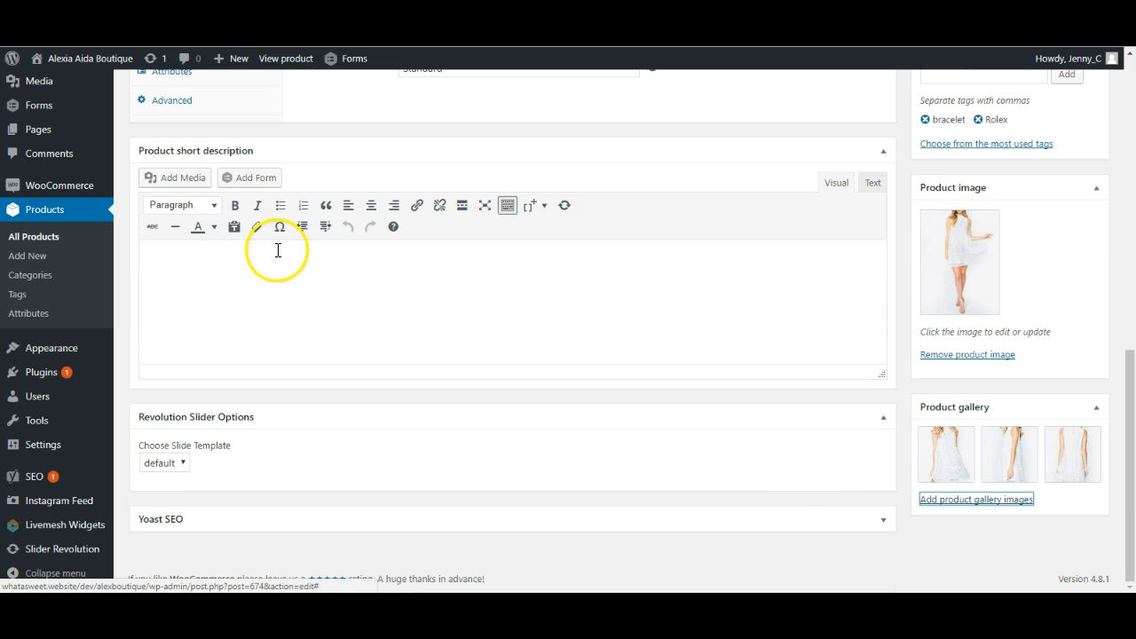
left_click(270, 293)
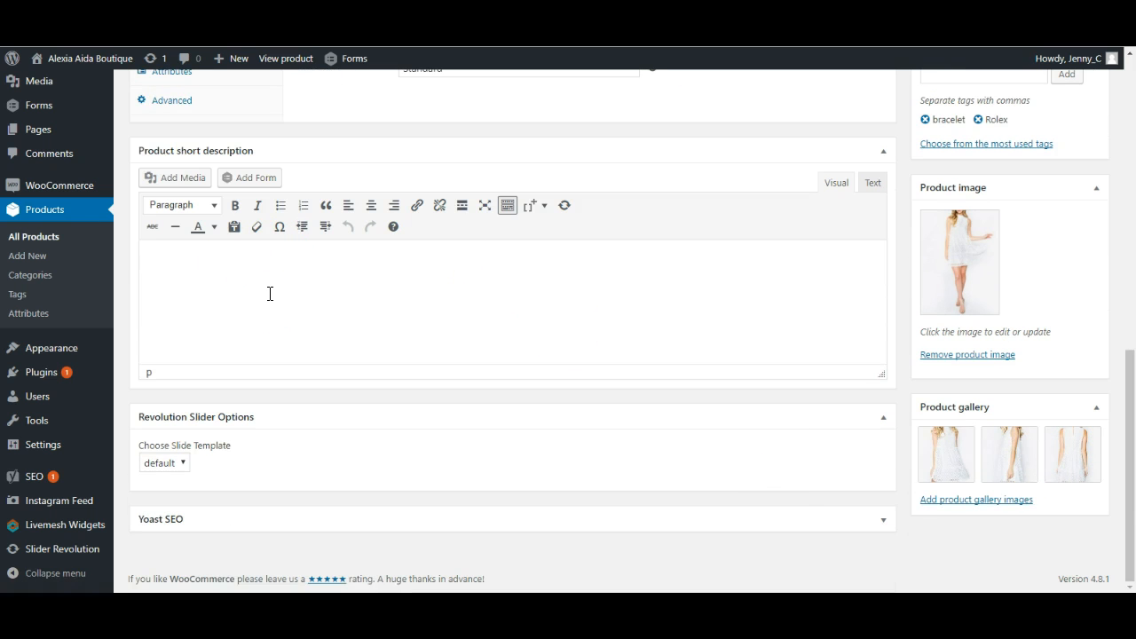
scroll(270, 294, "up", 3)
scroll(270, 294, "down", 3)
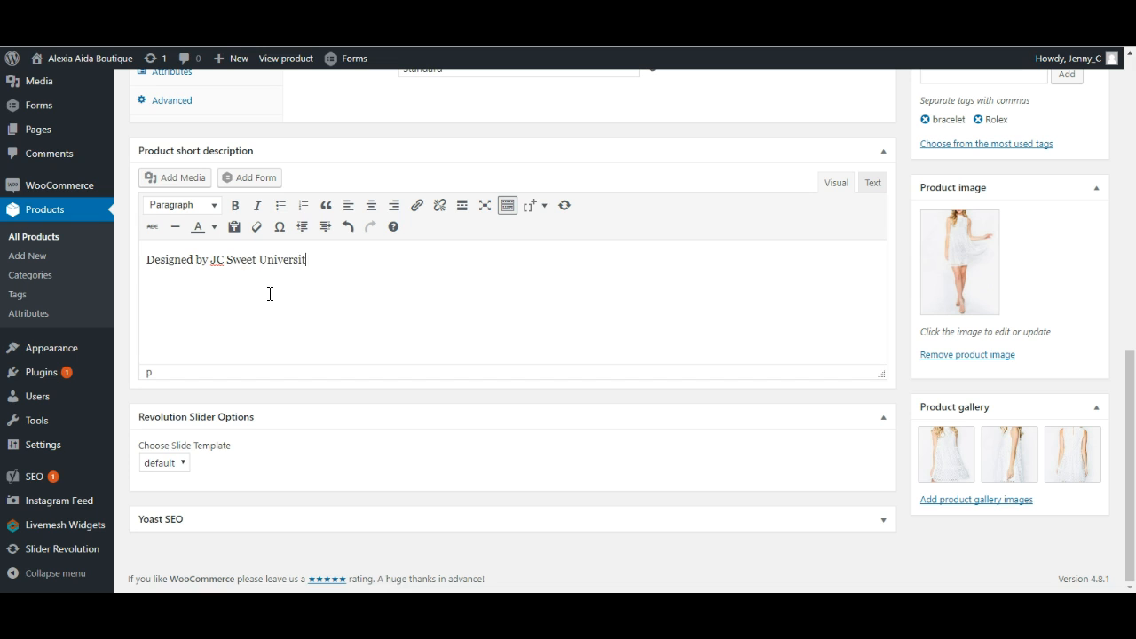
- Switch the product type to Variable product and back to Simple product to compare their settings
scroll(365, 388, "up", 4)
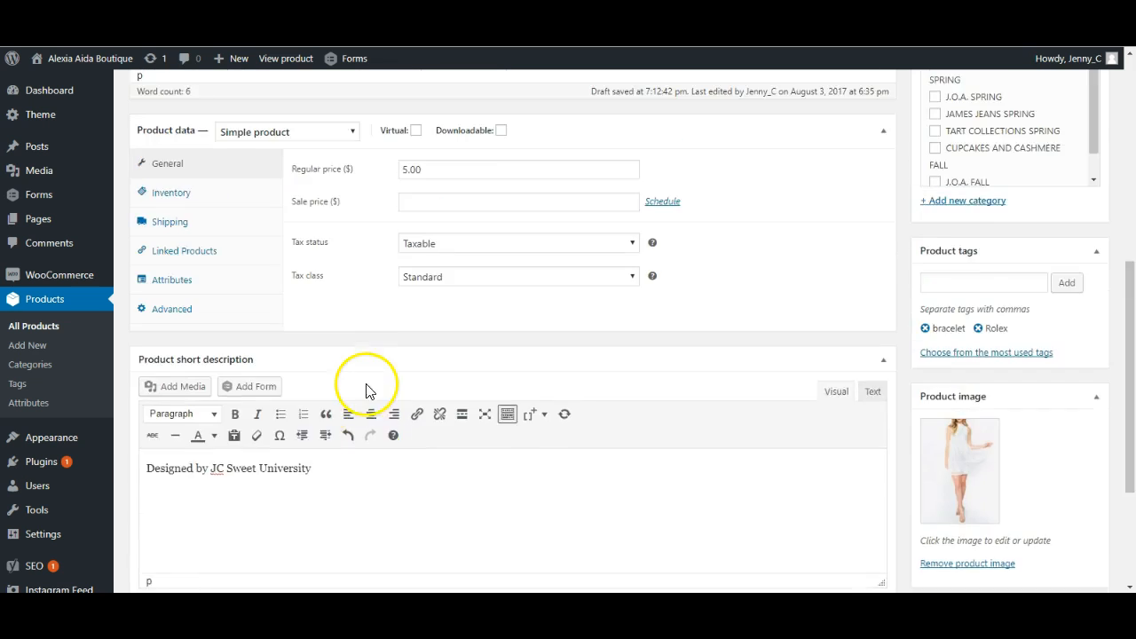
left_click(289, 269)
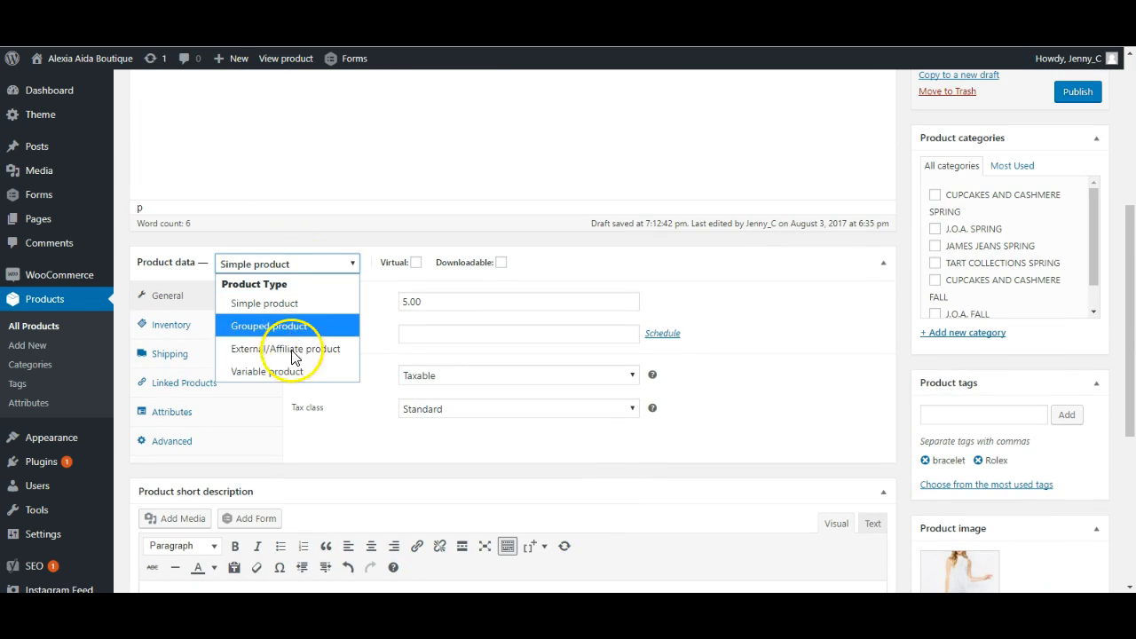
left_click(293, 373)
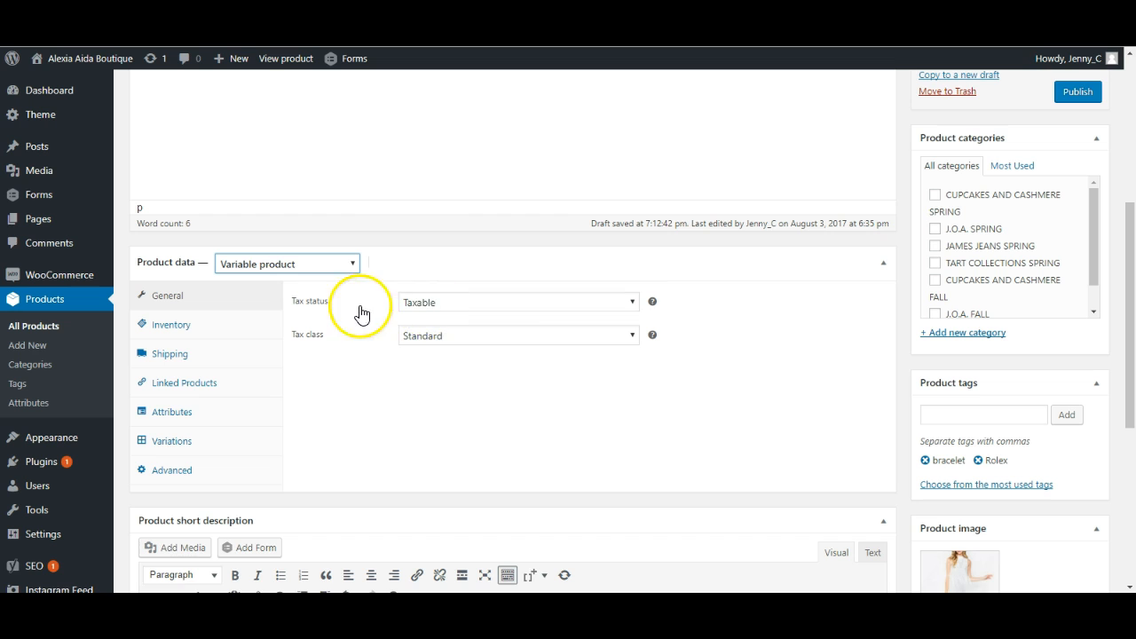
left_click(322, 264)
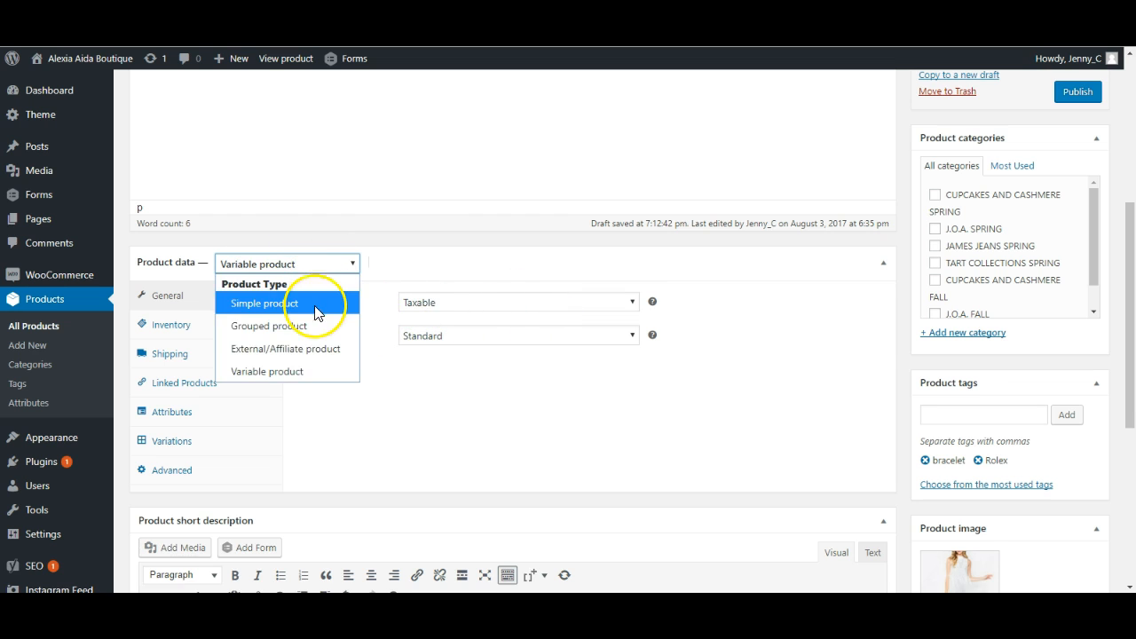
left_click(313, 304)
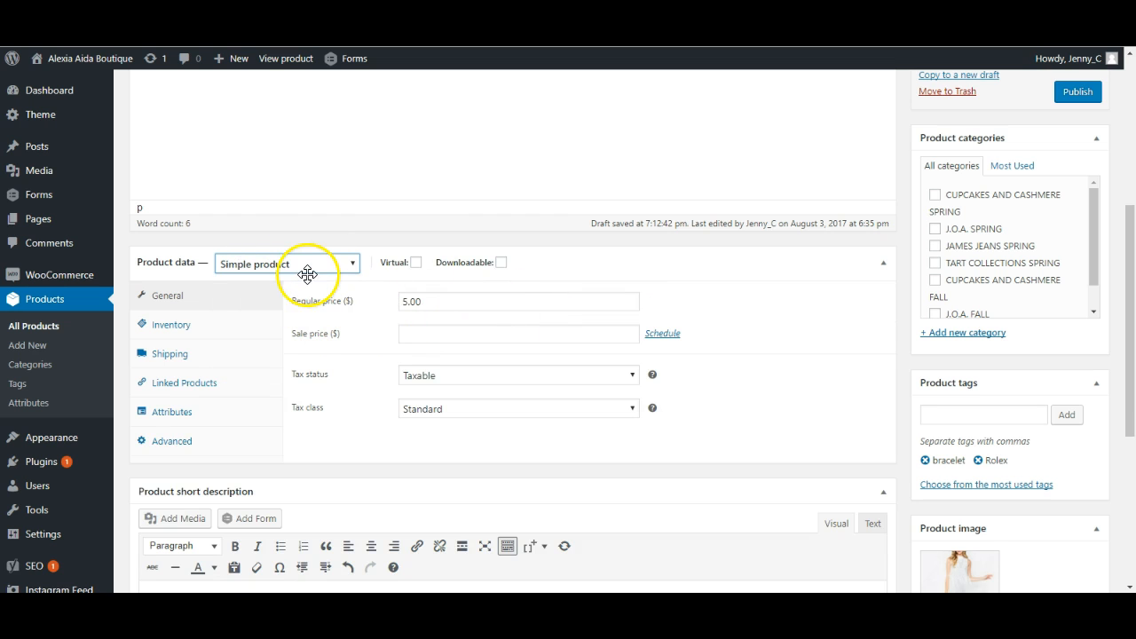
- Set the product type to Variable product and keep the product data section expanded
left_click(307, 273)
left_click(305, 265)
left_click(302, 374)
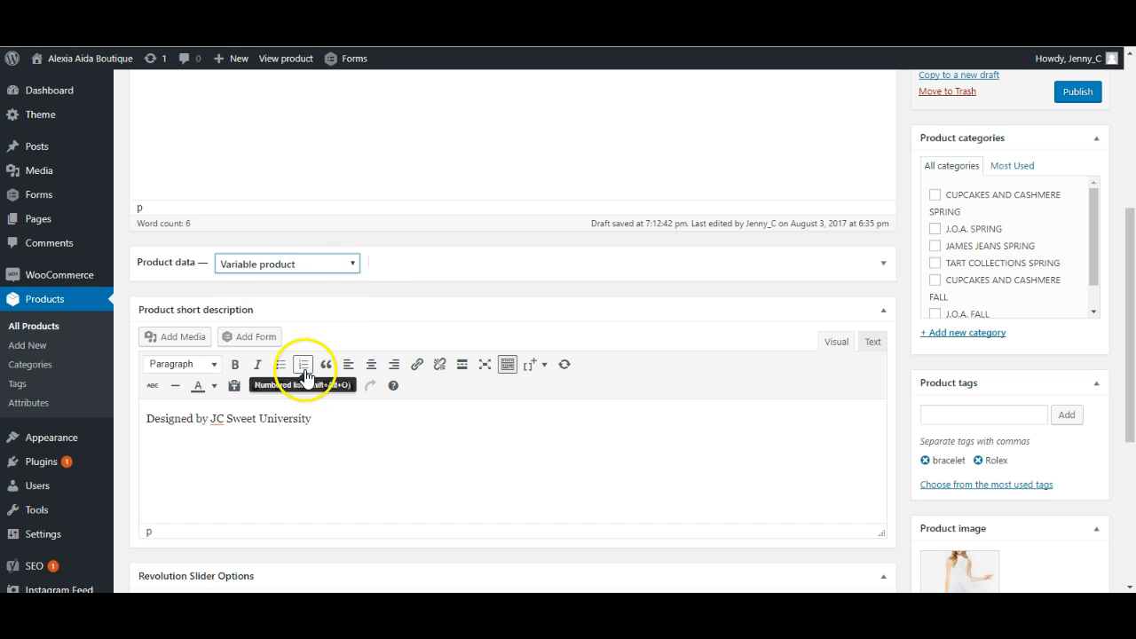
left_click(182, 262)
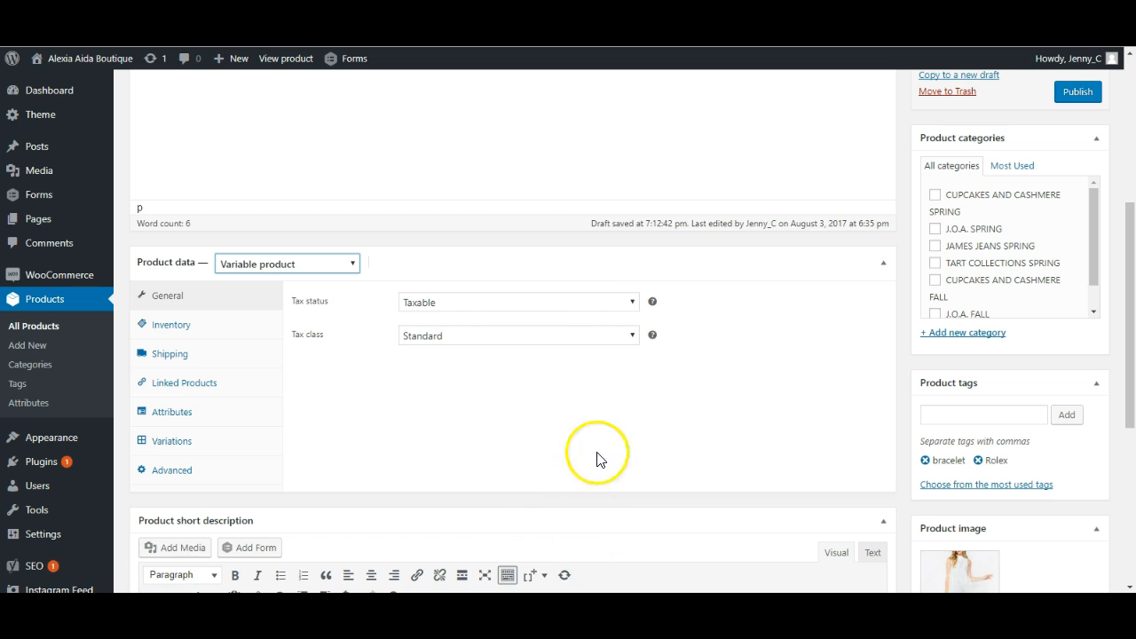
- Review the product's inventory, shipping and linked products settings
left_click(187, 327)
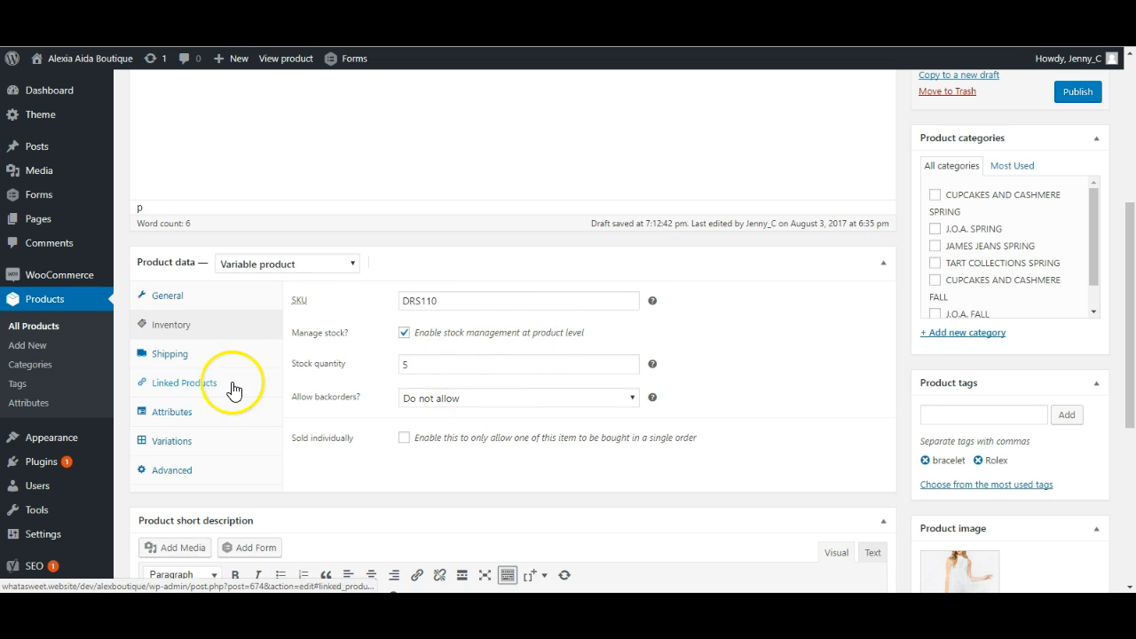
left_click(153, 354)
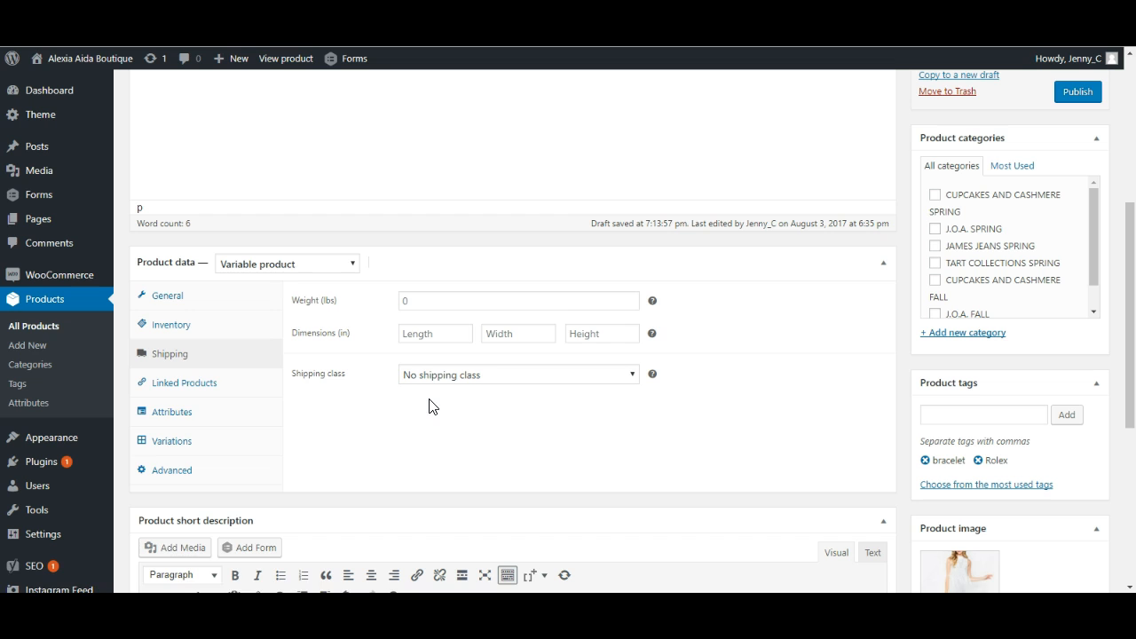
left_click(178, 388)
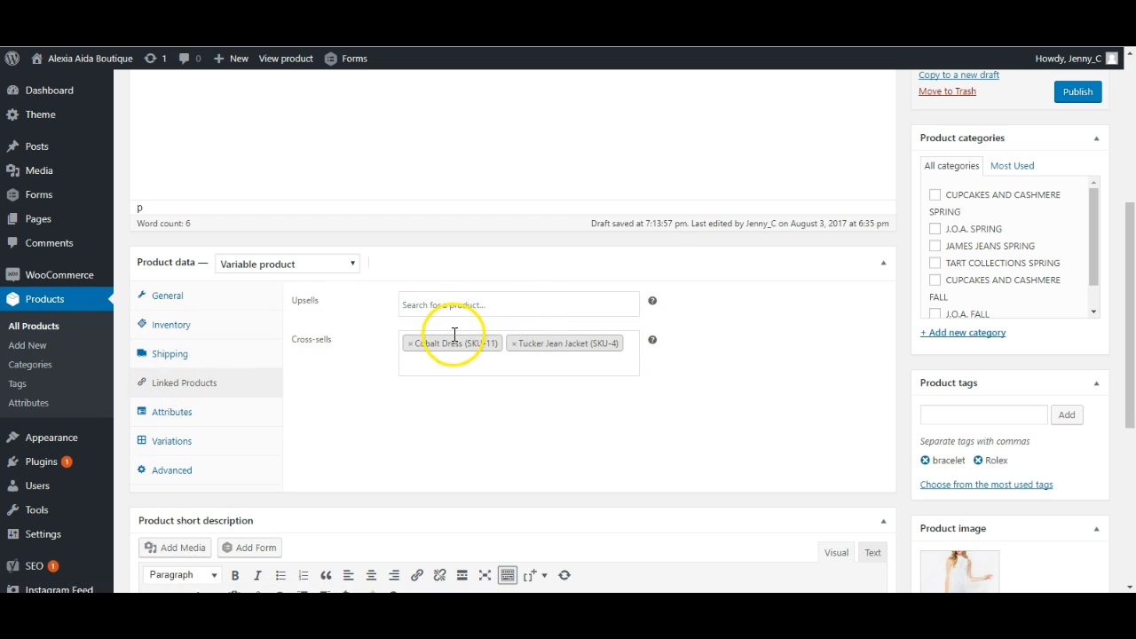
- Add the existing Size attribute to the product
left_click(211, 427)
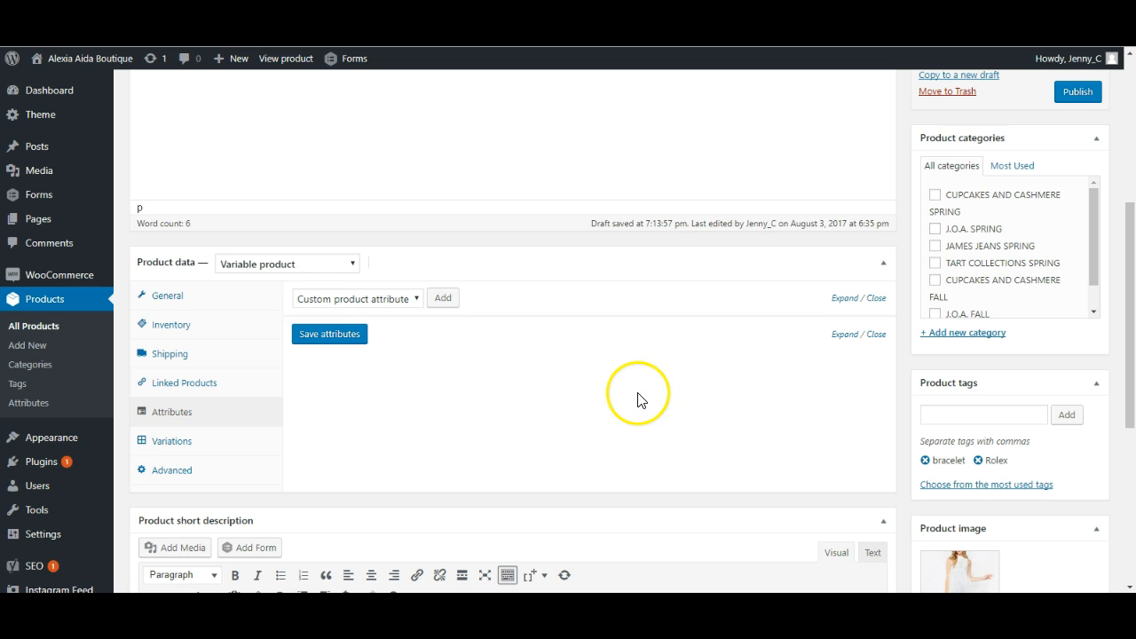
left_click(401, 302)
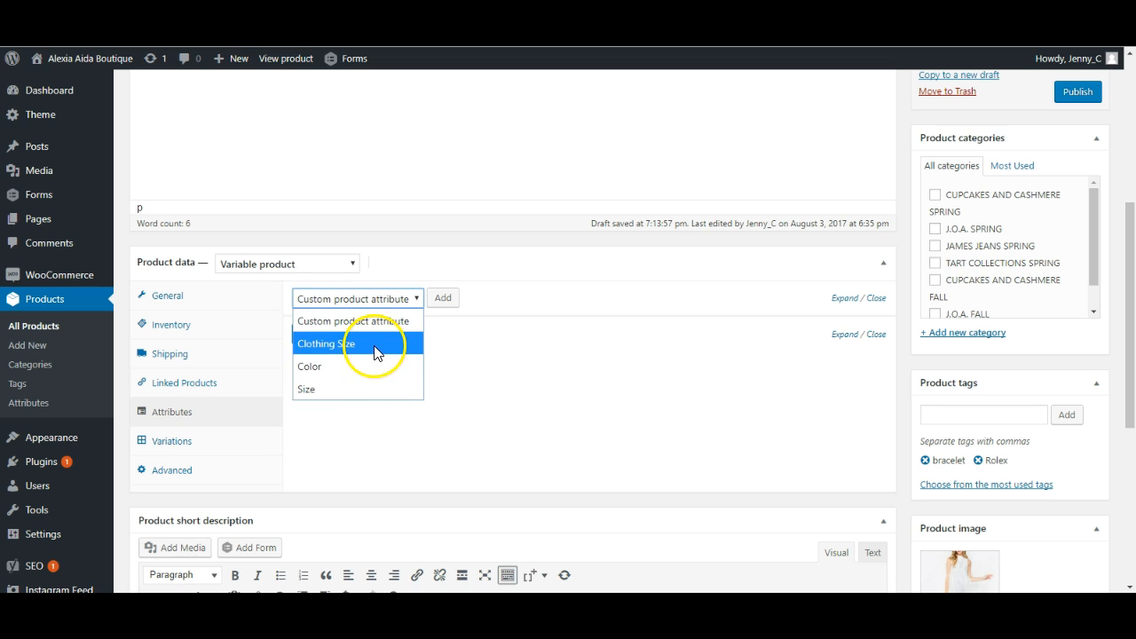
left_click(358, 390)
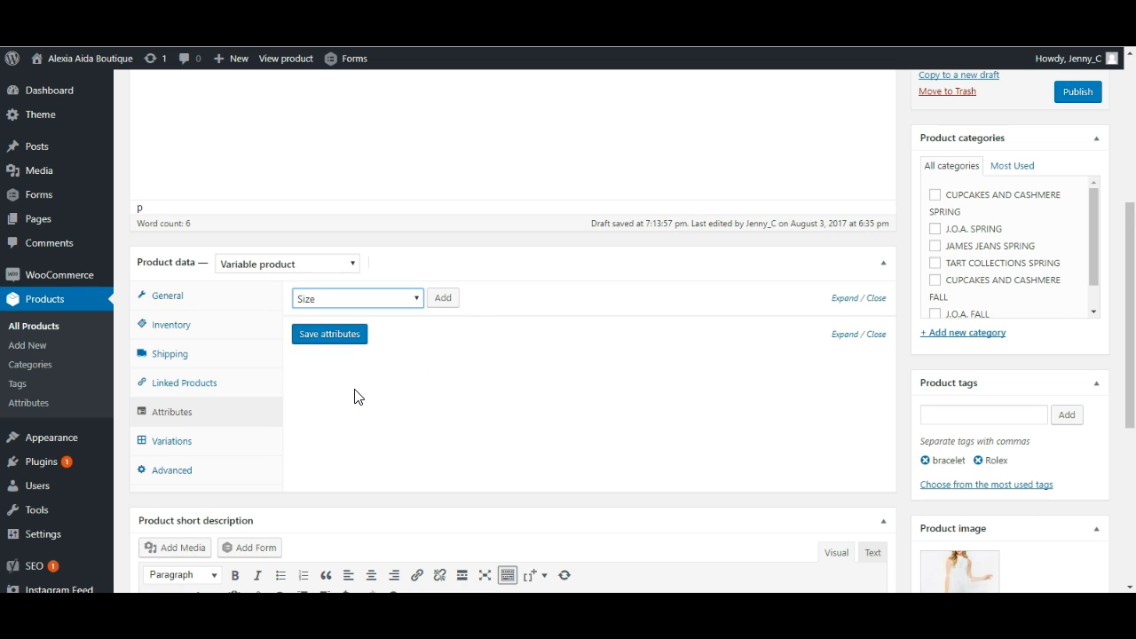
left_click(443, 297)
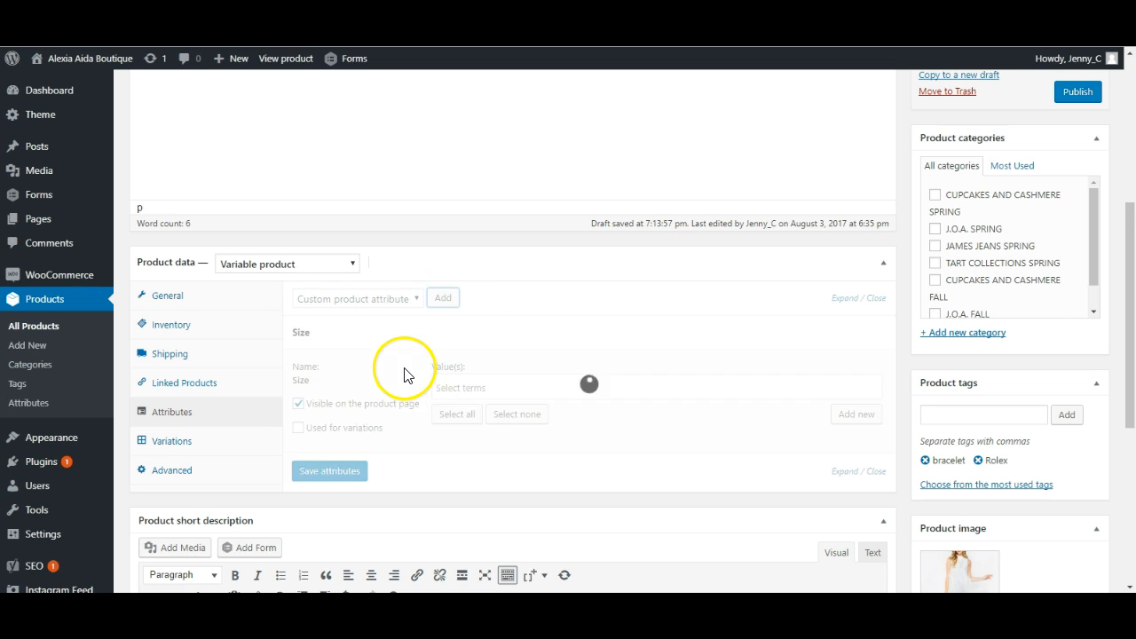
- Add the existing Color attribute to the product
left_click(384, 299)
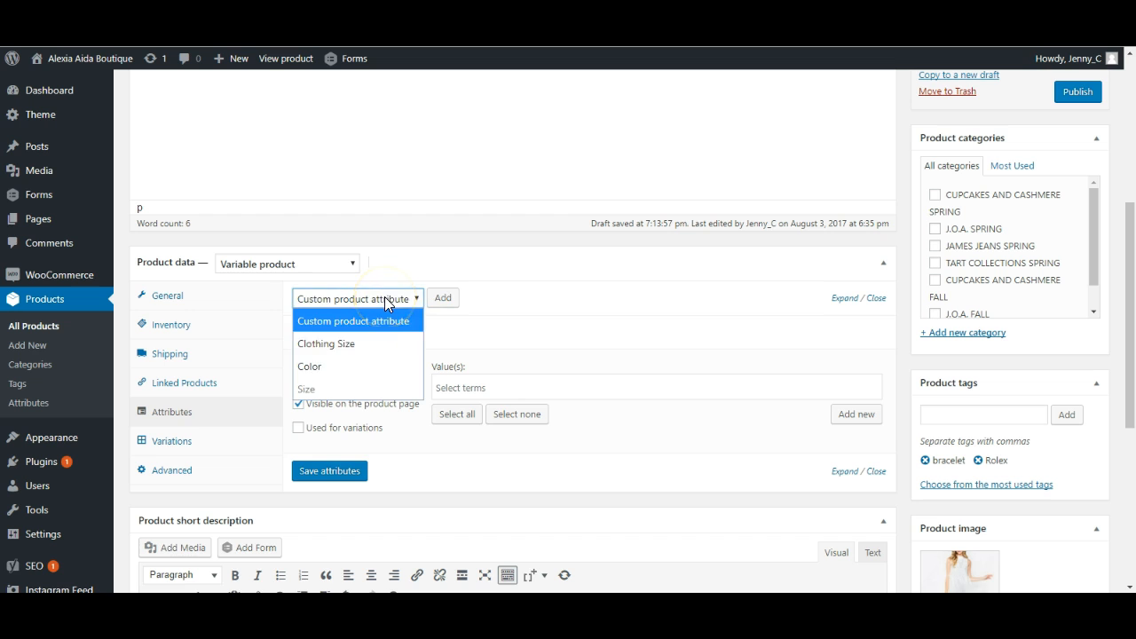
left_click(373, 367)
left_click(442, 297)
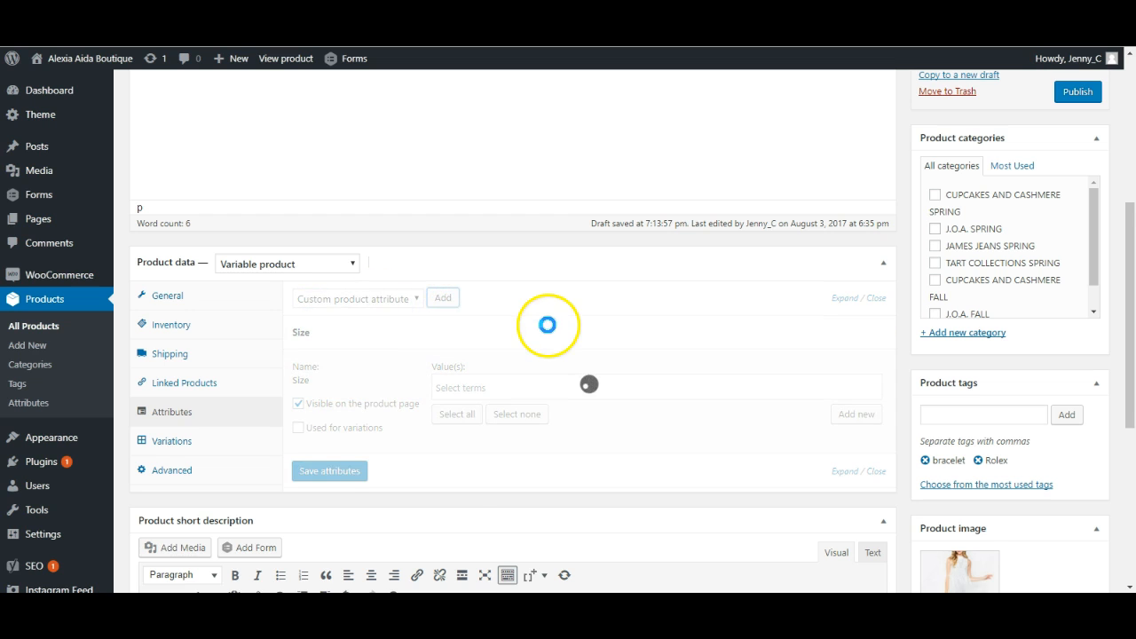
- Assign the values BLACK, LIGHT BLUSH and WHITE to the Color attribute
scroll(388, 373, "down", 2)
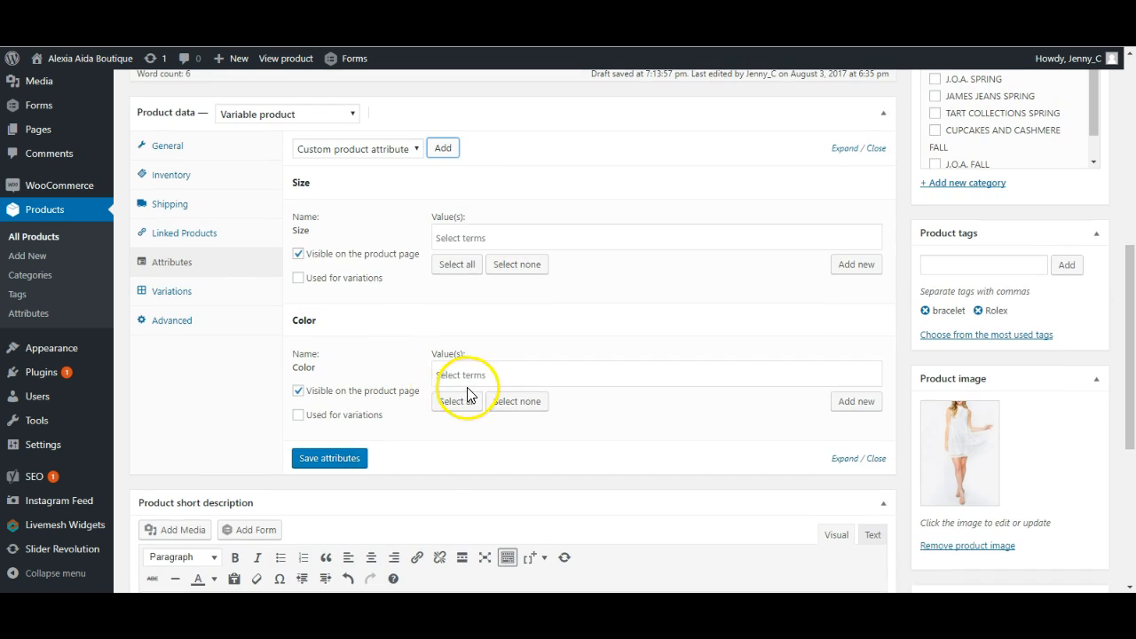
left_click(473, 375)
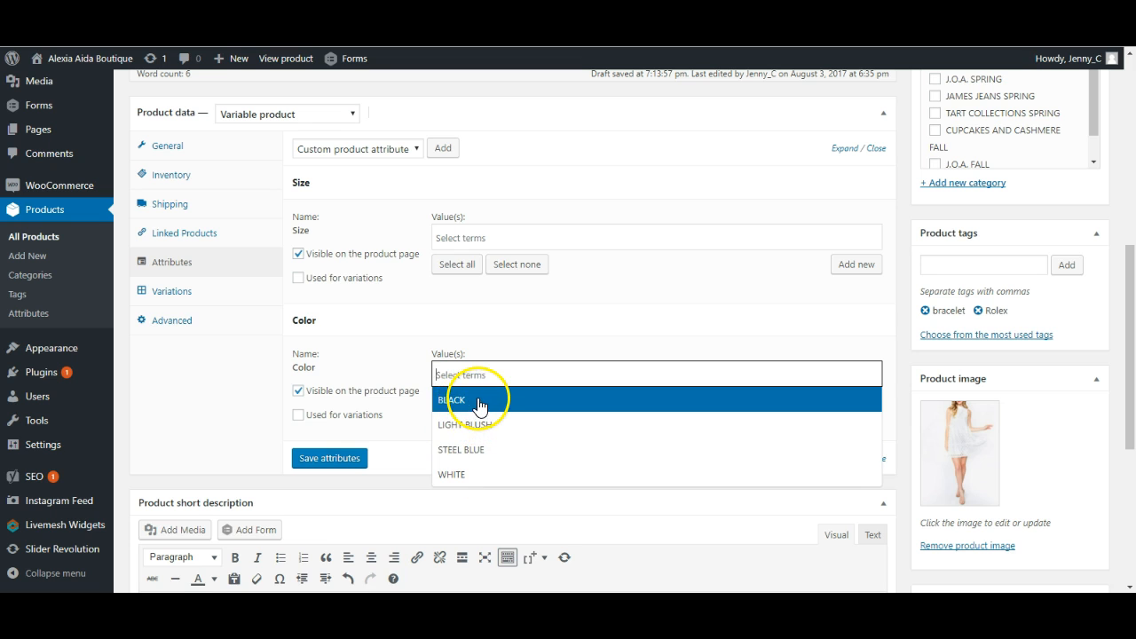
left_click(480, 406)
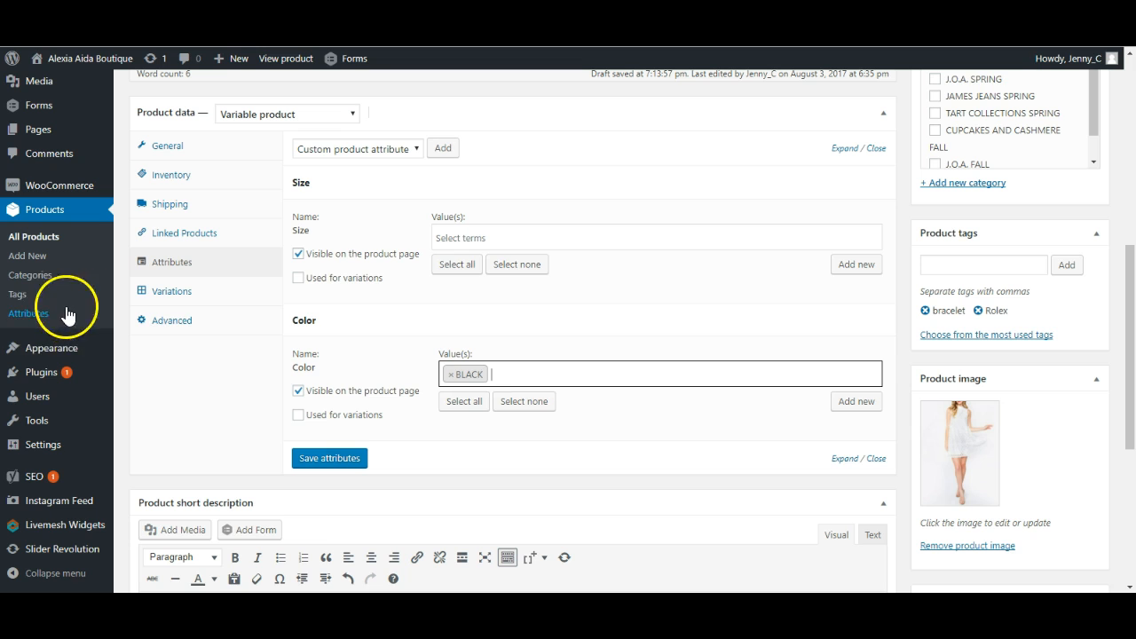
type("f")
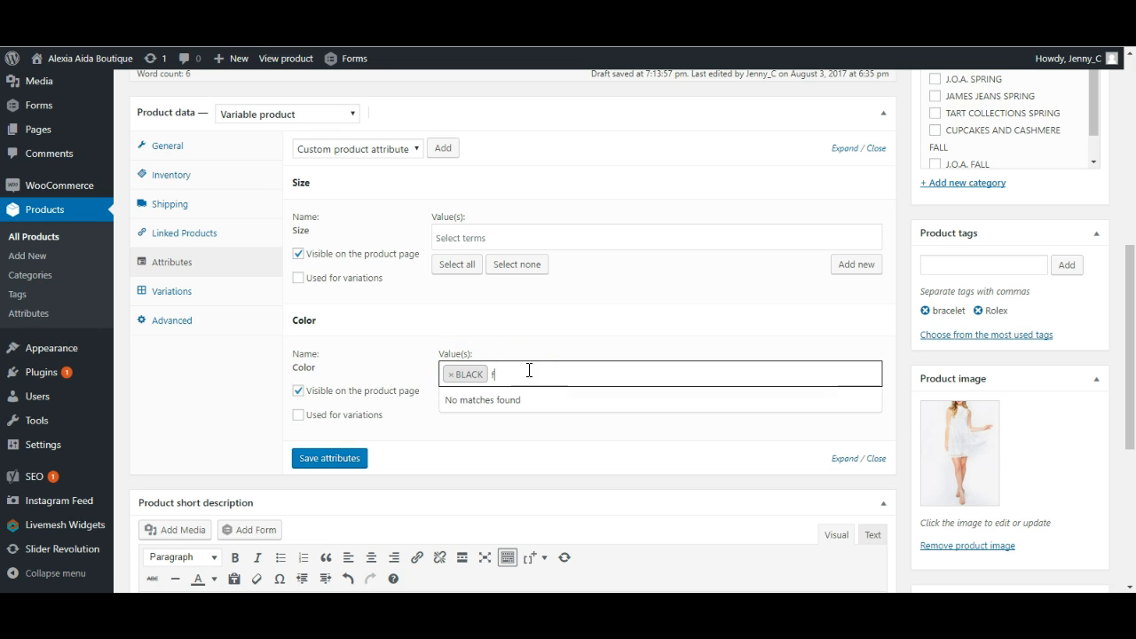
key("BackSpace")
type("s")
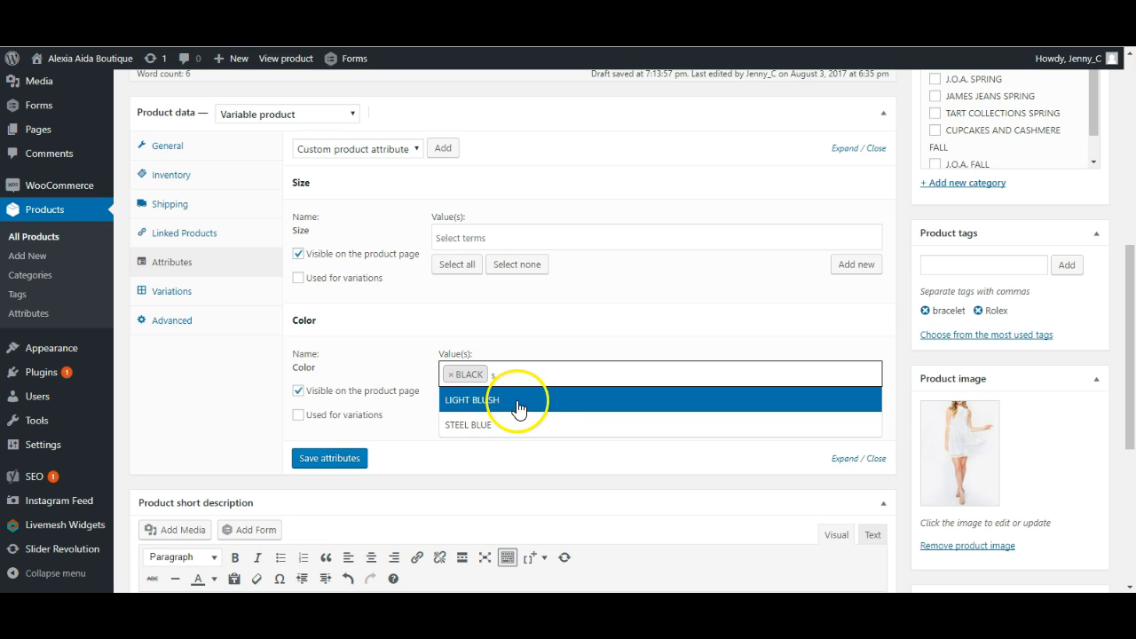
left_click(518, 403)
type("w")
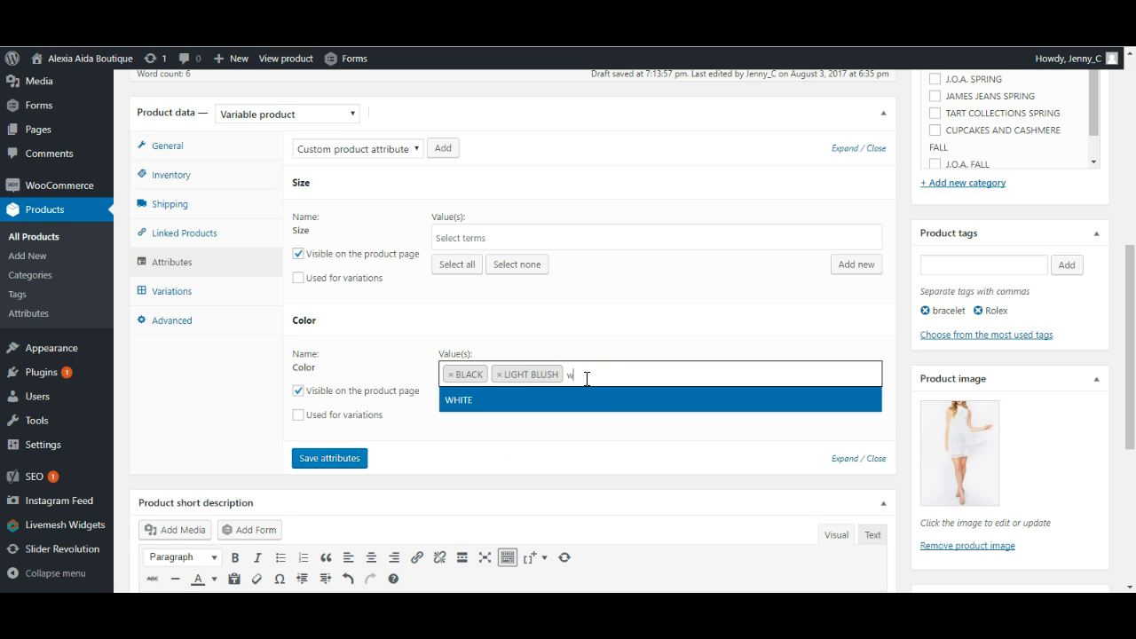
left_click(586, 401)
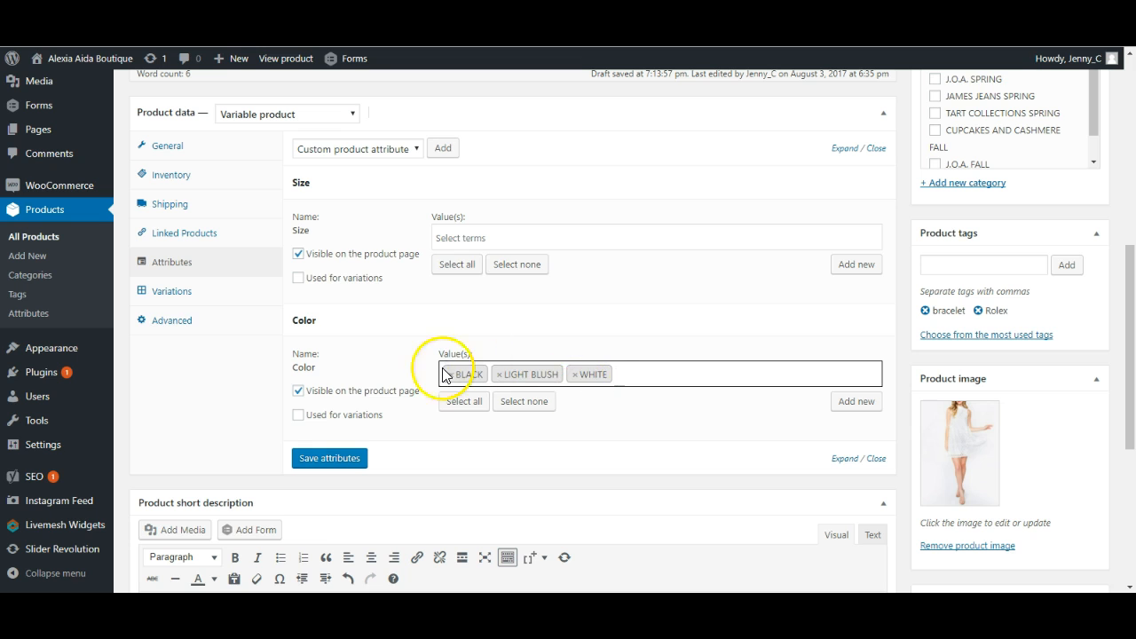
- Assign the values S, XS, M and L to the Size attribute
left_click(478, 241)
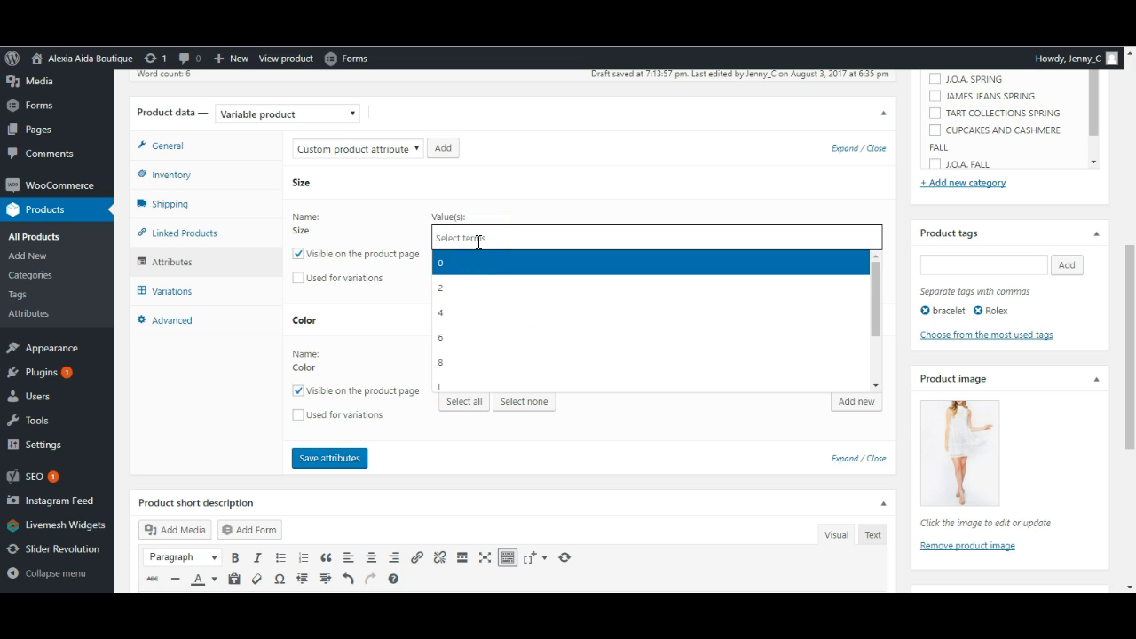
type("s")
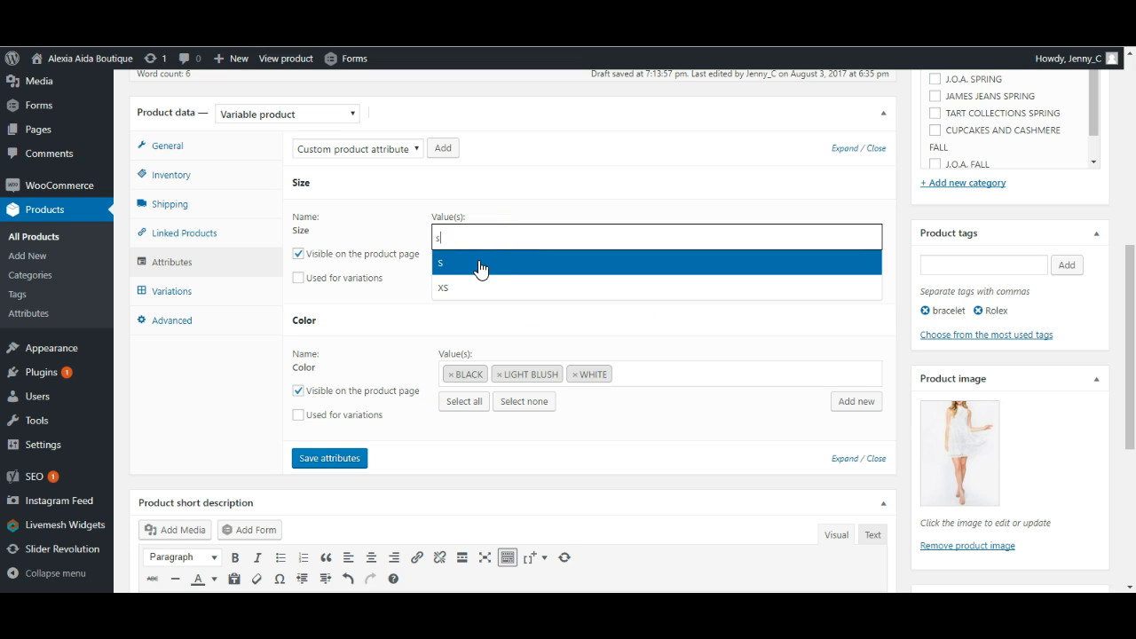
left_click(481, 263)
type("x")
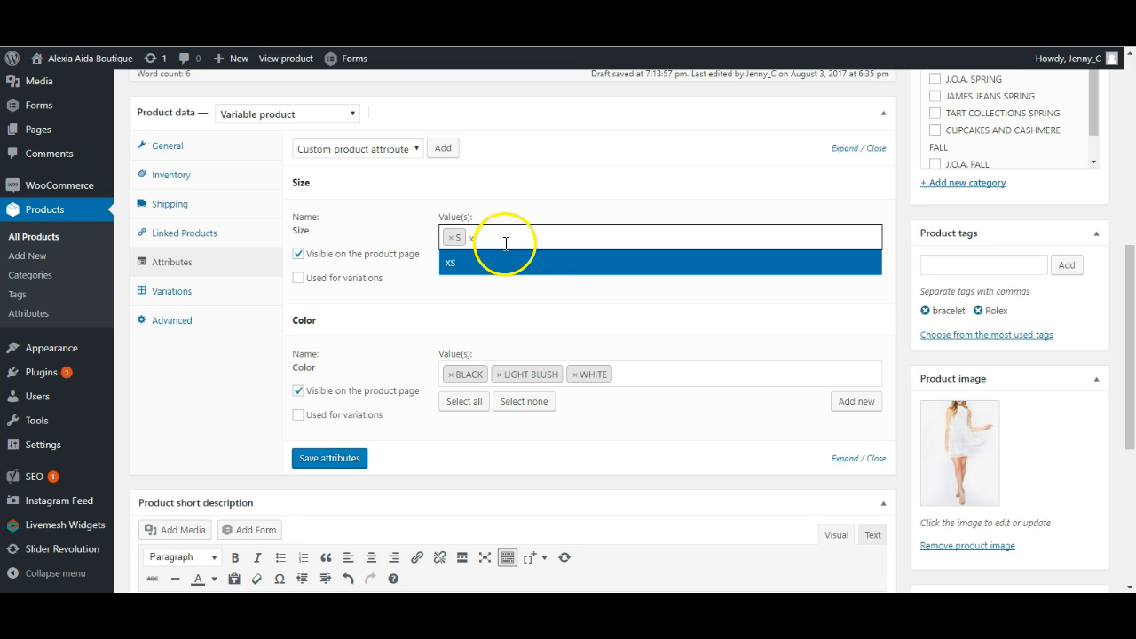
left_click(503, 264)
type("m")
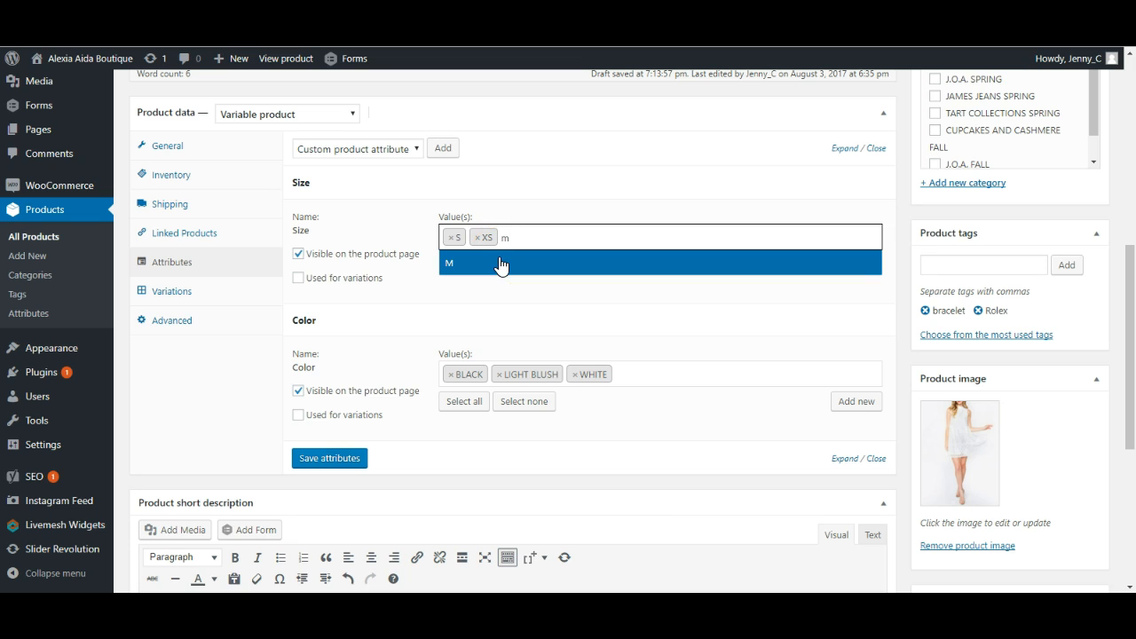
left_click(501, 264)
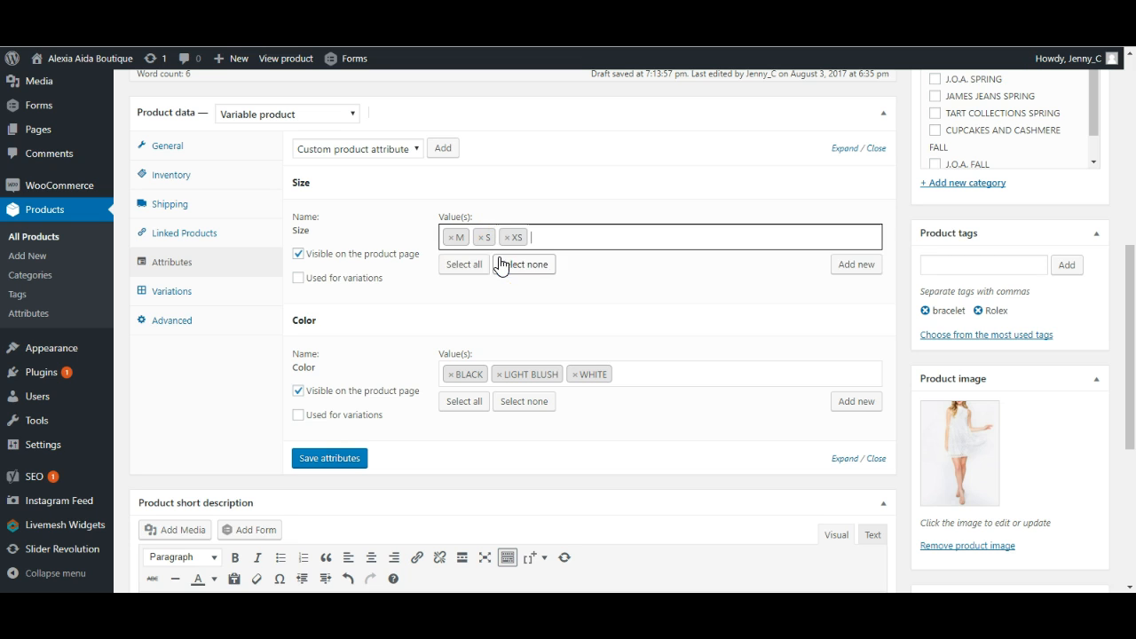
type("l")
left_click(576, 264)
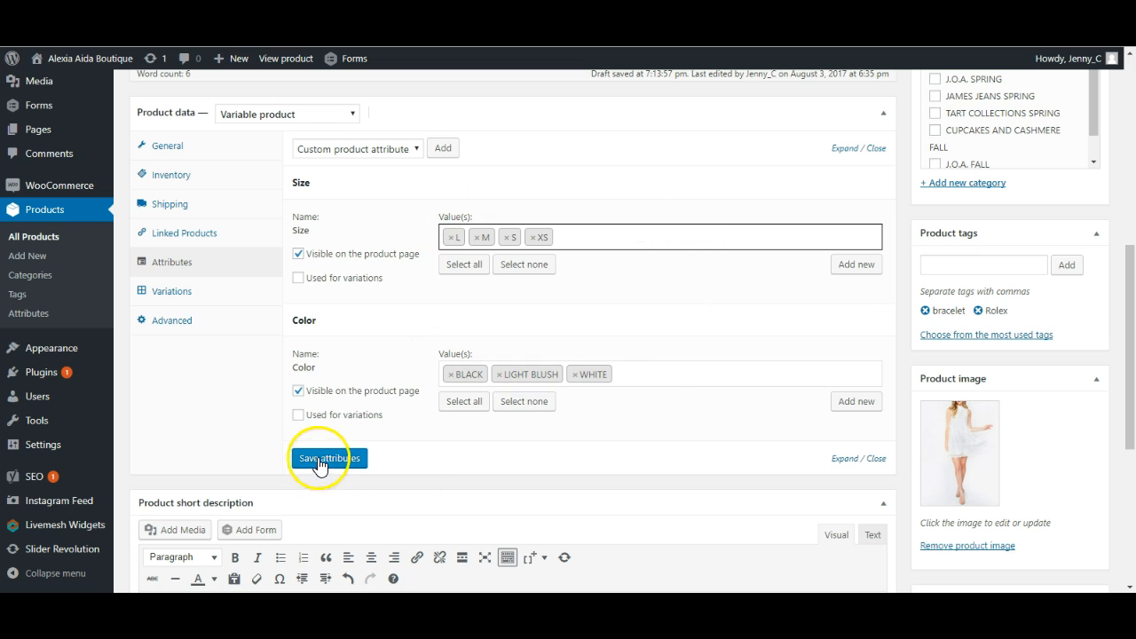
- Mark the Size and Color attributes as used for variations and save the attributes
left_click(299, 279)
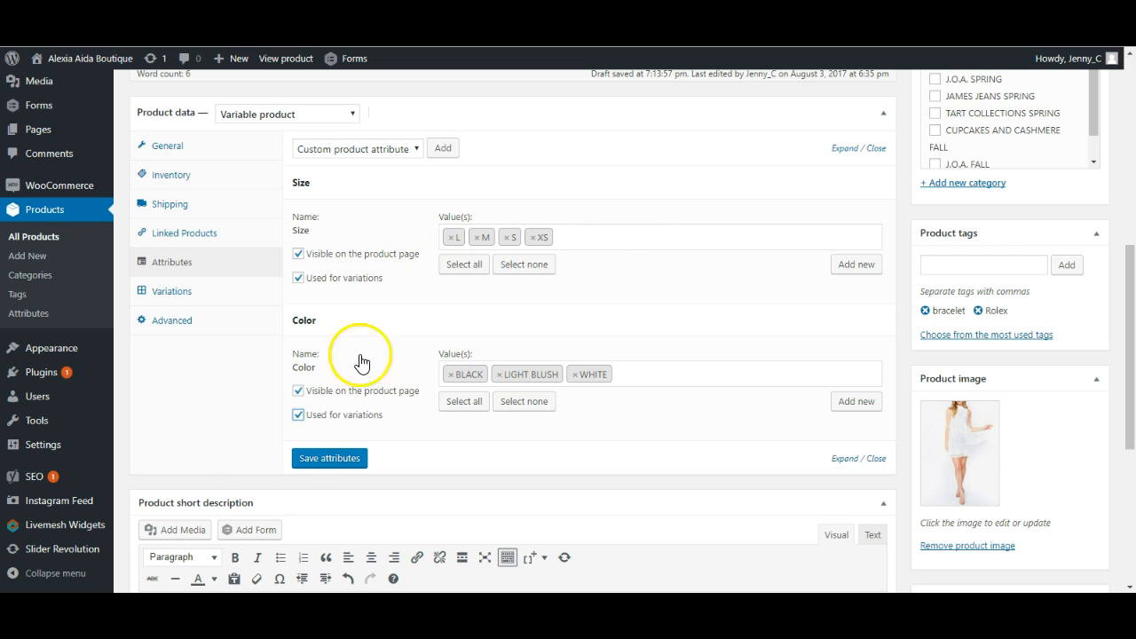
left_click(340, 468)
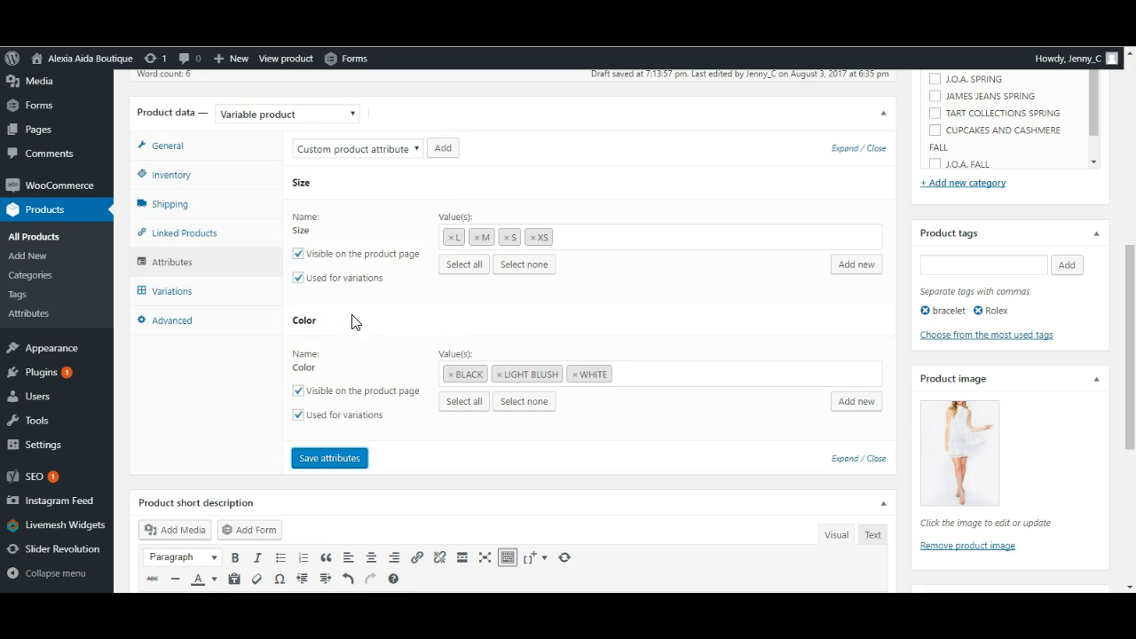
- Create variations from all attributes, covering every combination of size and color
left_click(188, 300)
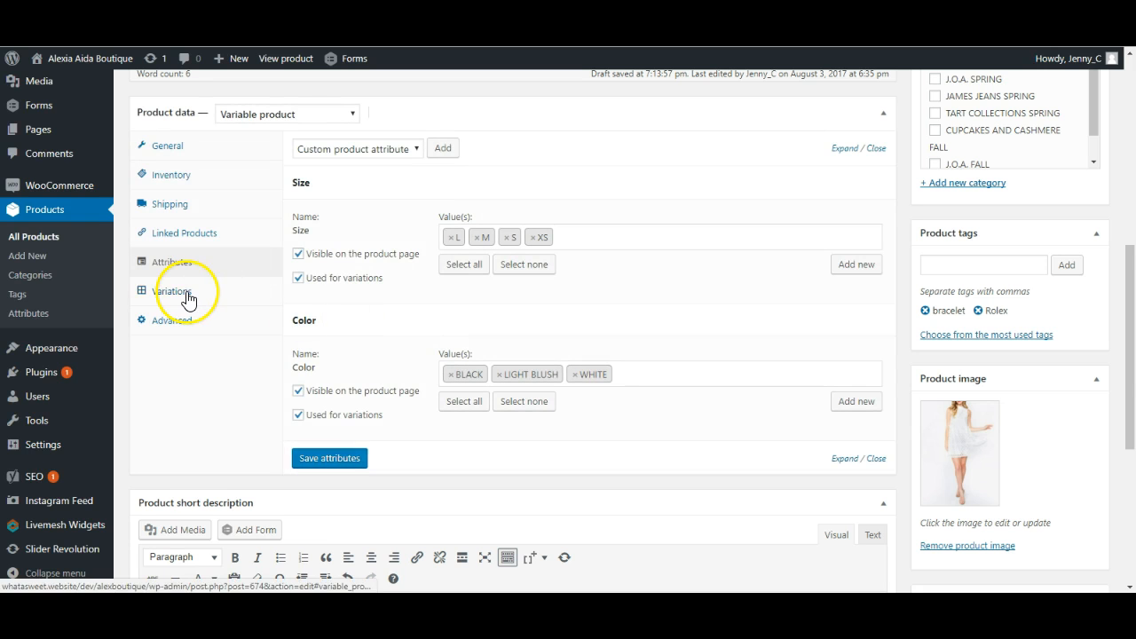
left_click(187, 296)
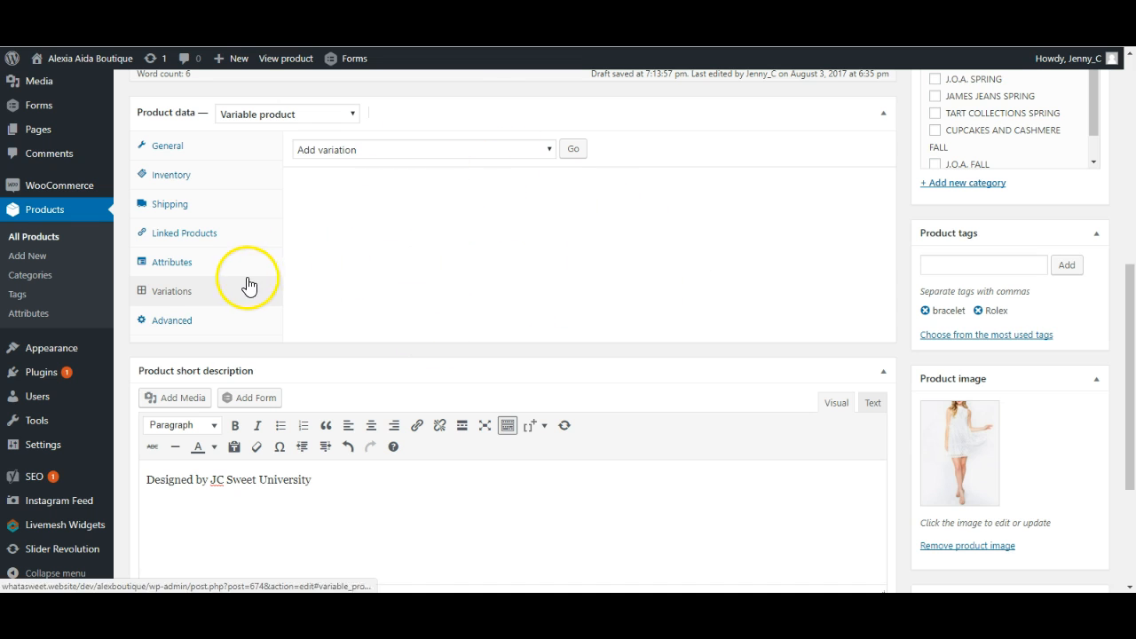
left_click(463, 151)
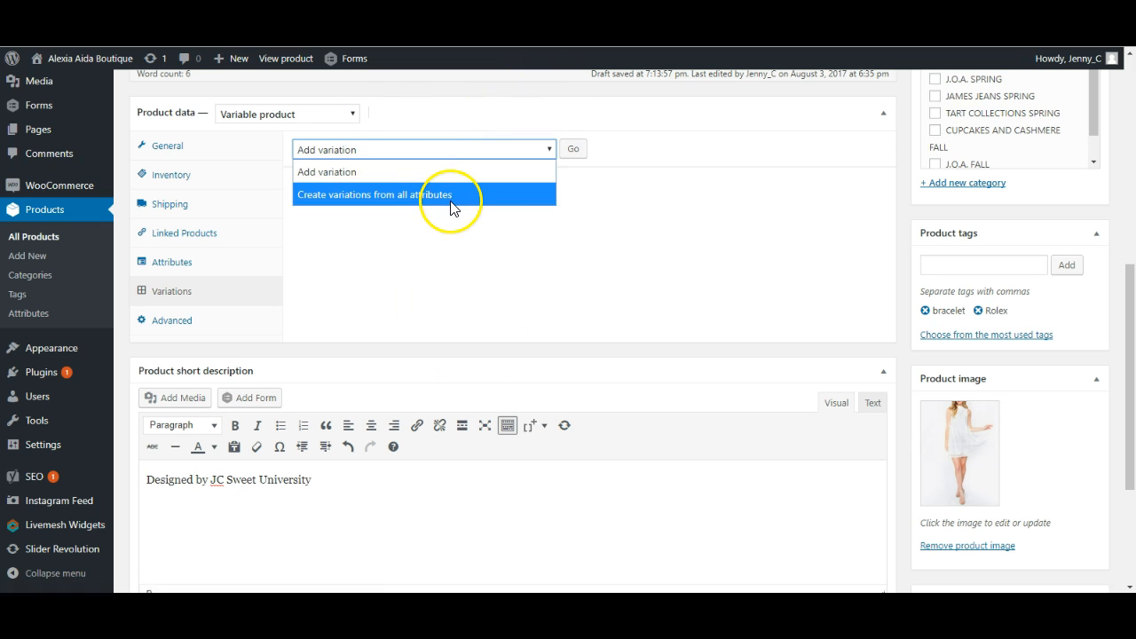
left_click(428, 194)
left_click(575, 149)
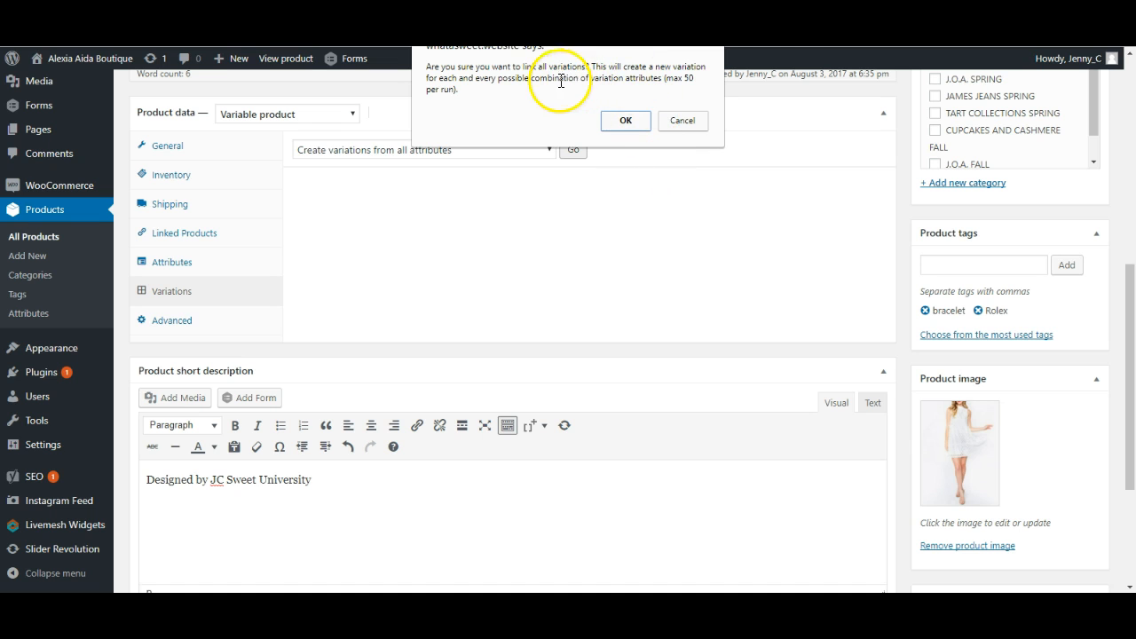
left_click(625, 123)
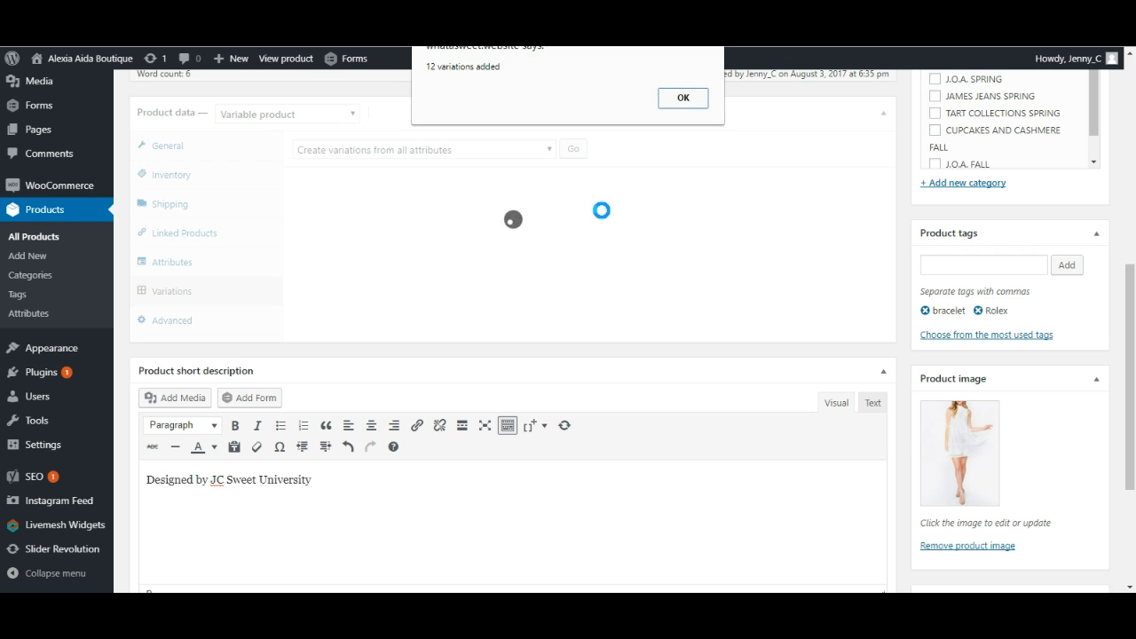
left_click(689, 99)
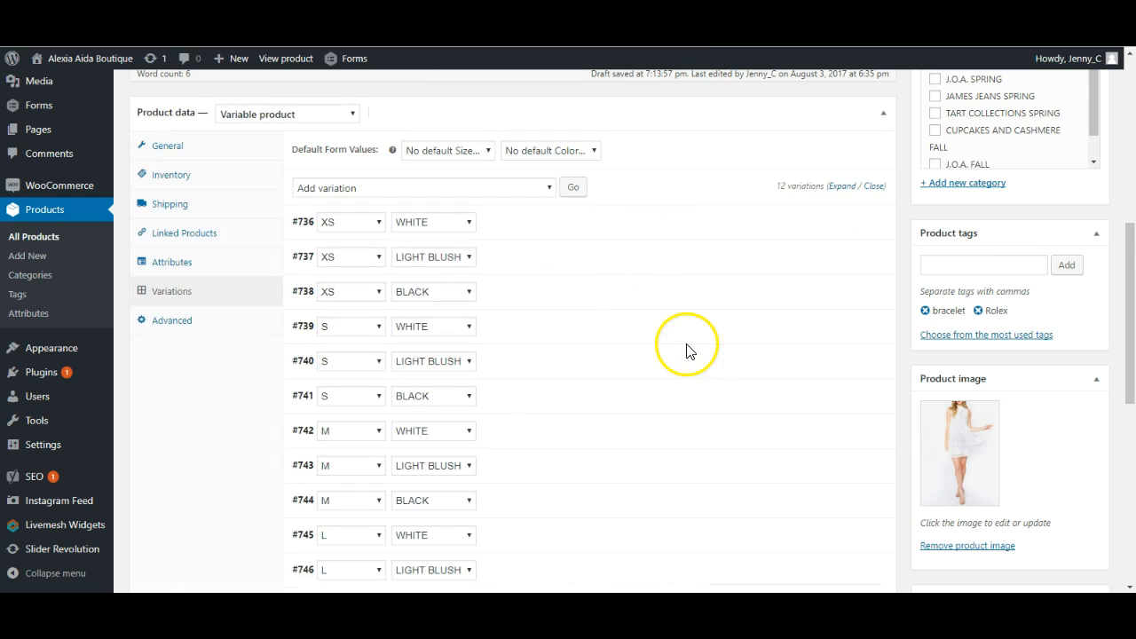
- Review the XS WHITE variation's price, stock and description fields, switching stock management on and off again, and collapse the variation
scroll(679, 349, "down", 2)
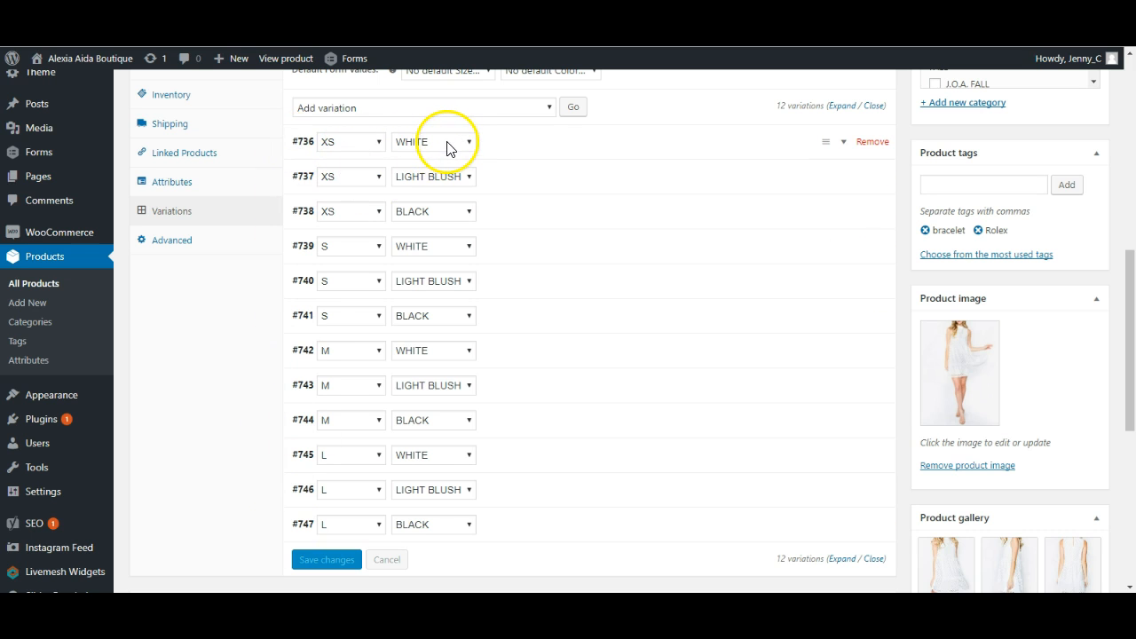
left_click(304, 152)
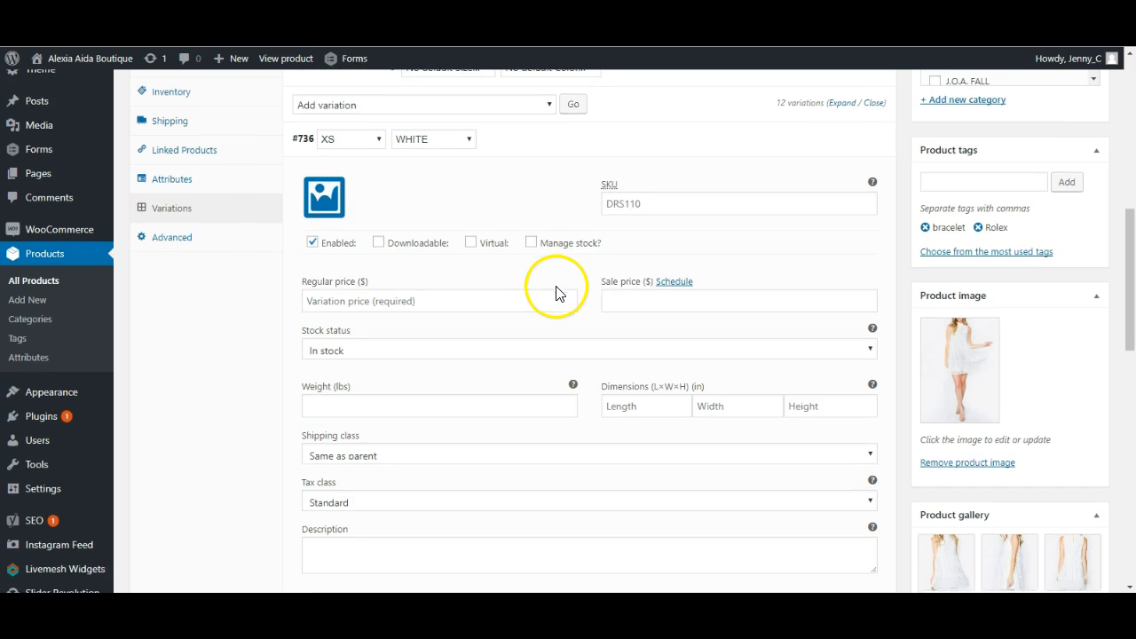
scroll(557, 293, "up", 1)
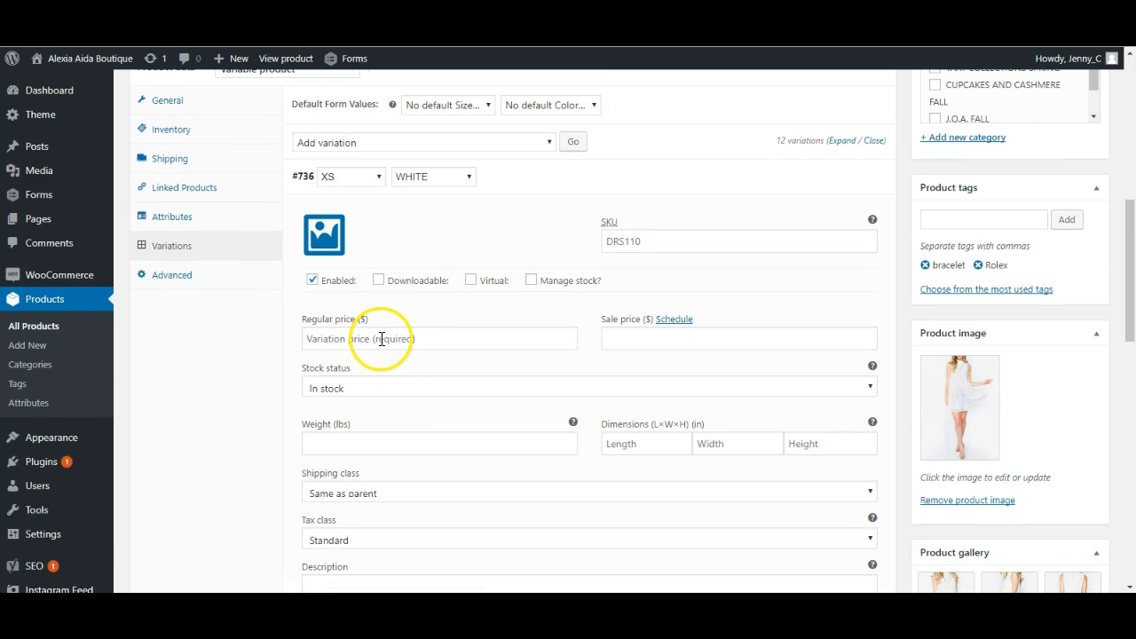
left_click(610, 339)
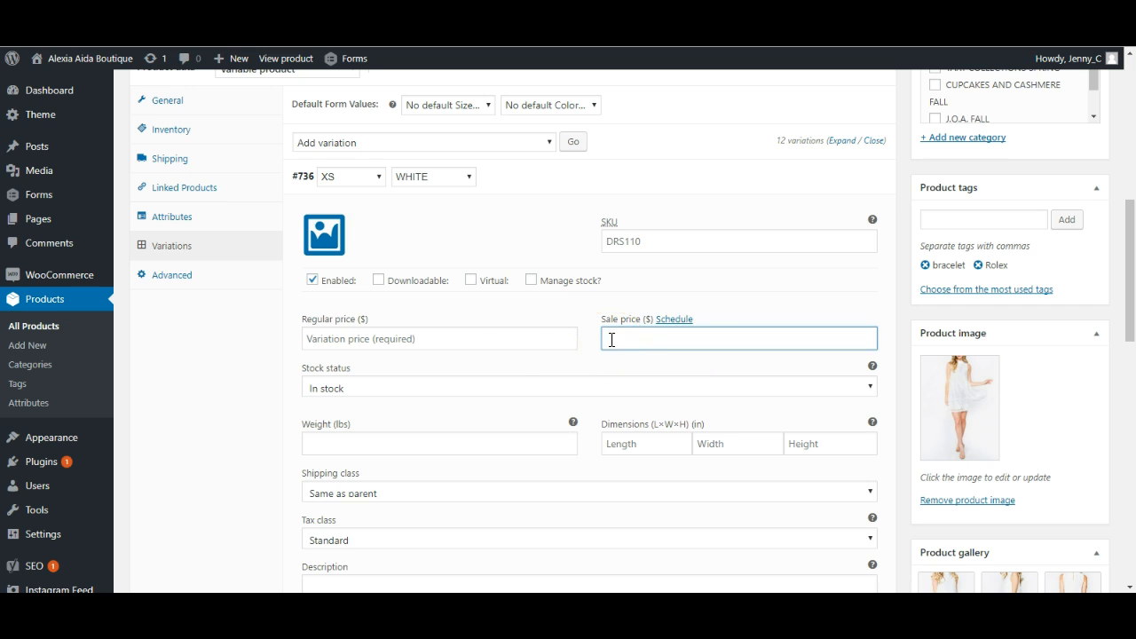
left_click(483, 341)
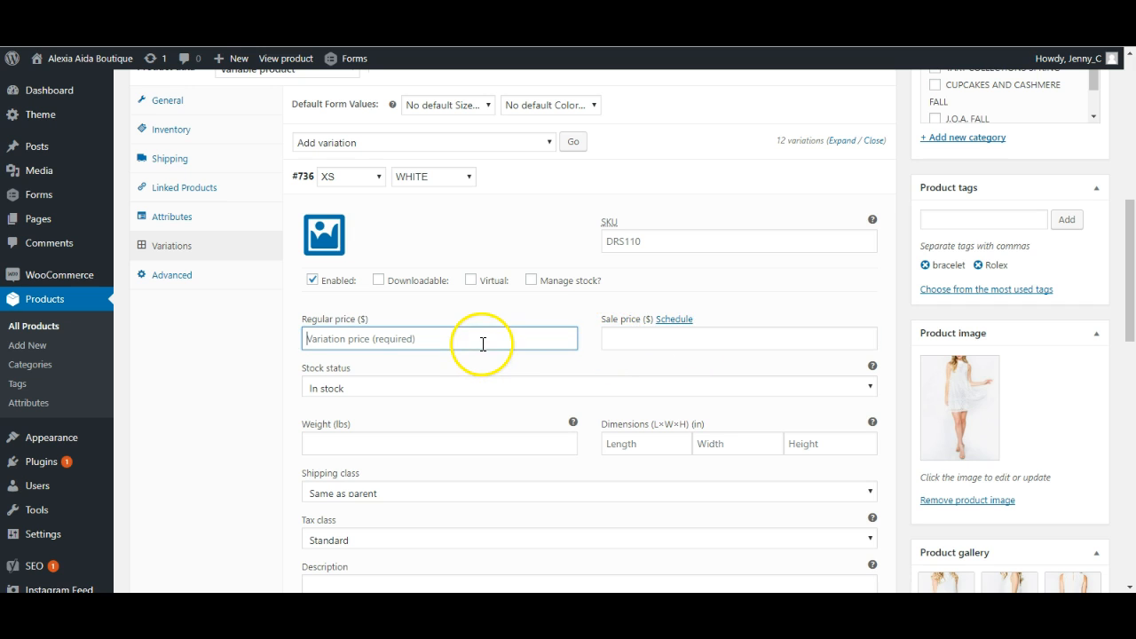
left_click(532, 281)
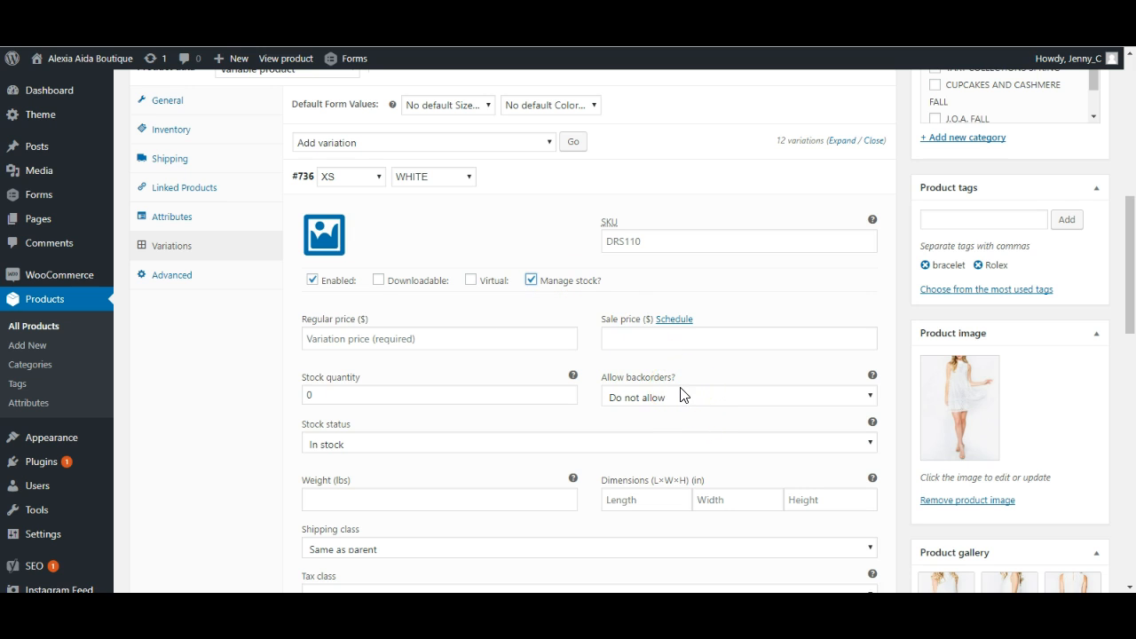
left_click(531, 280)
scroll(573, 477, "down", 3)
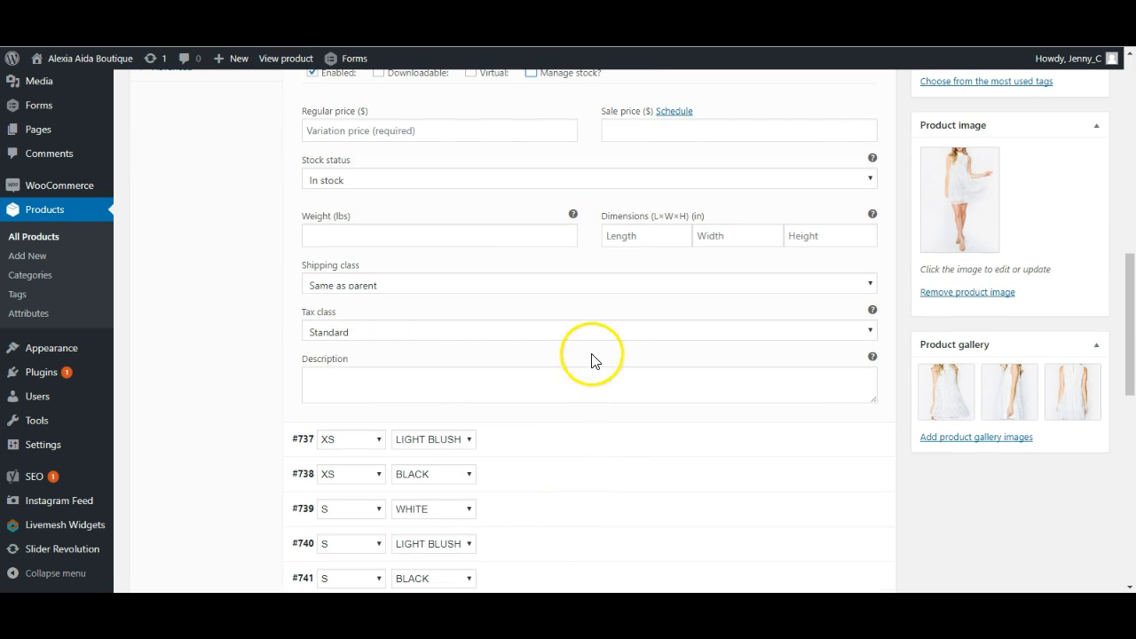
left_click(453, 382)
scroll(393, 383, "up", 2)
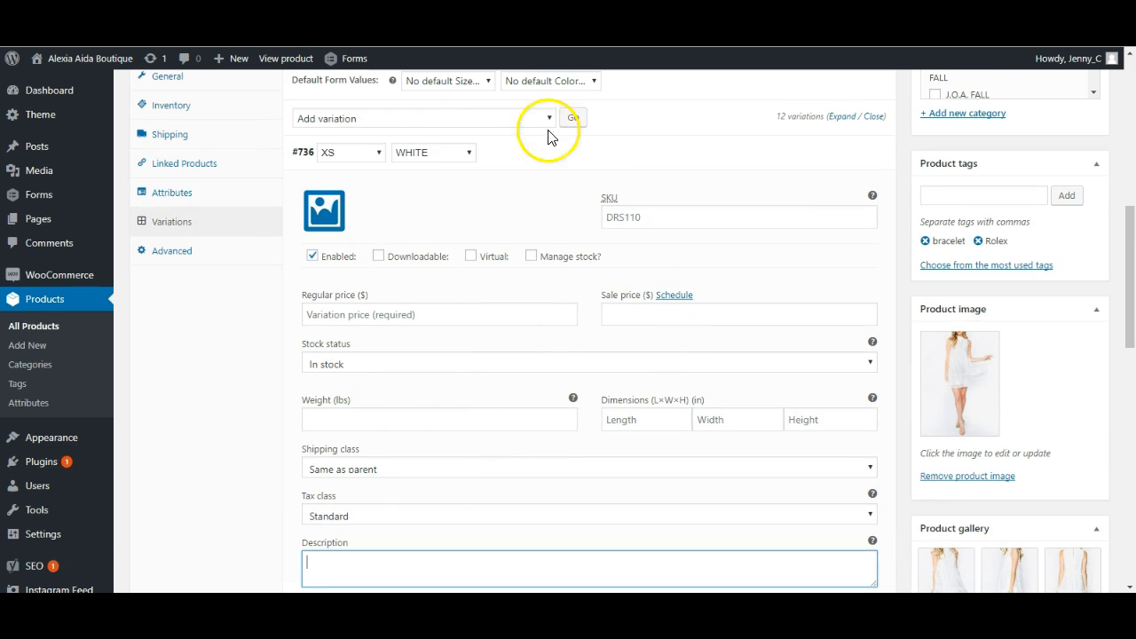
left_click(532, 164)
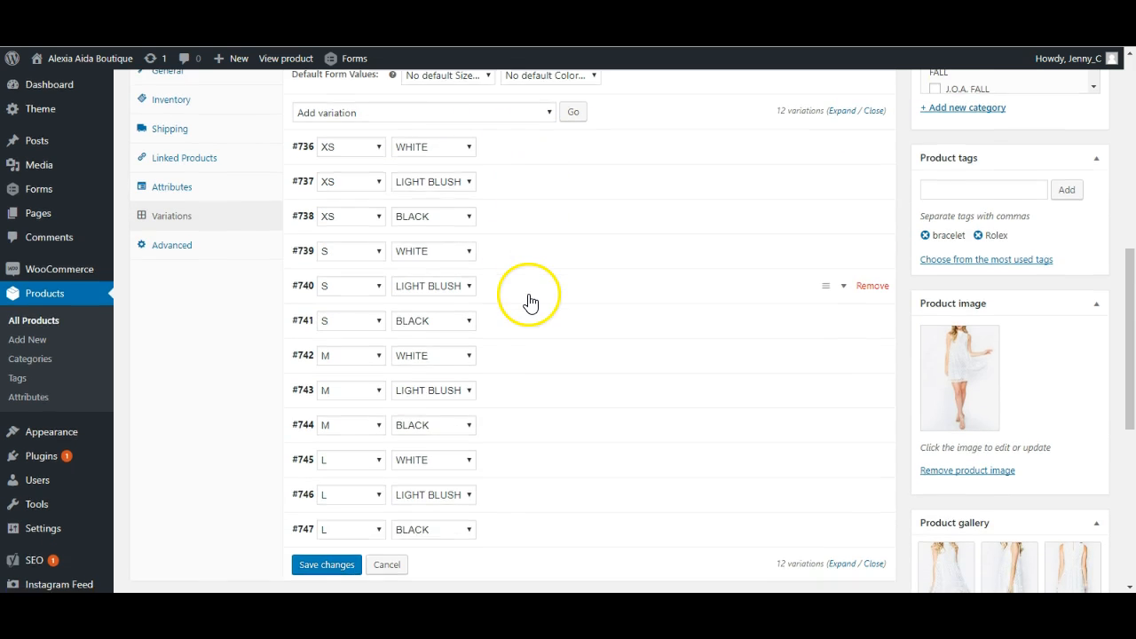
- Save the variation changes and save the Dress product as a draft
scroll(530, 303, "down", 1)
scroll(530, 303, "up", 1)
left_click(323, 516)
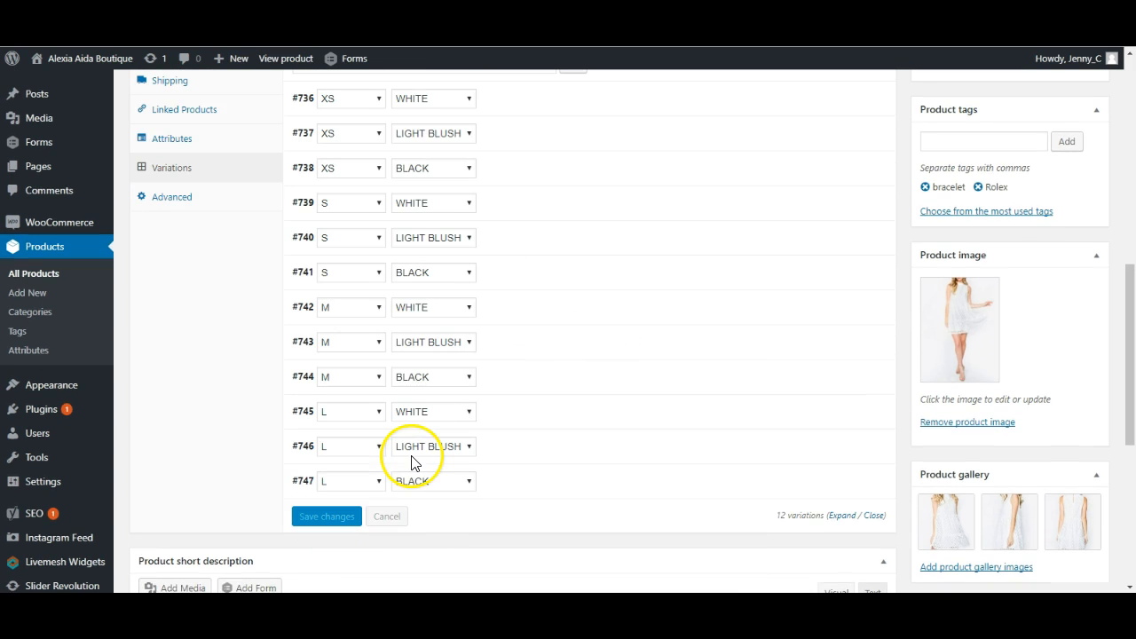
scroll(839, 275, "up", 10)
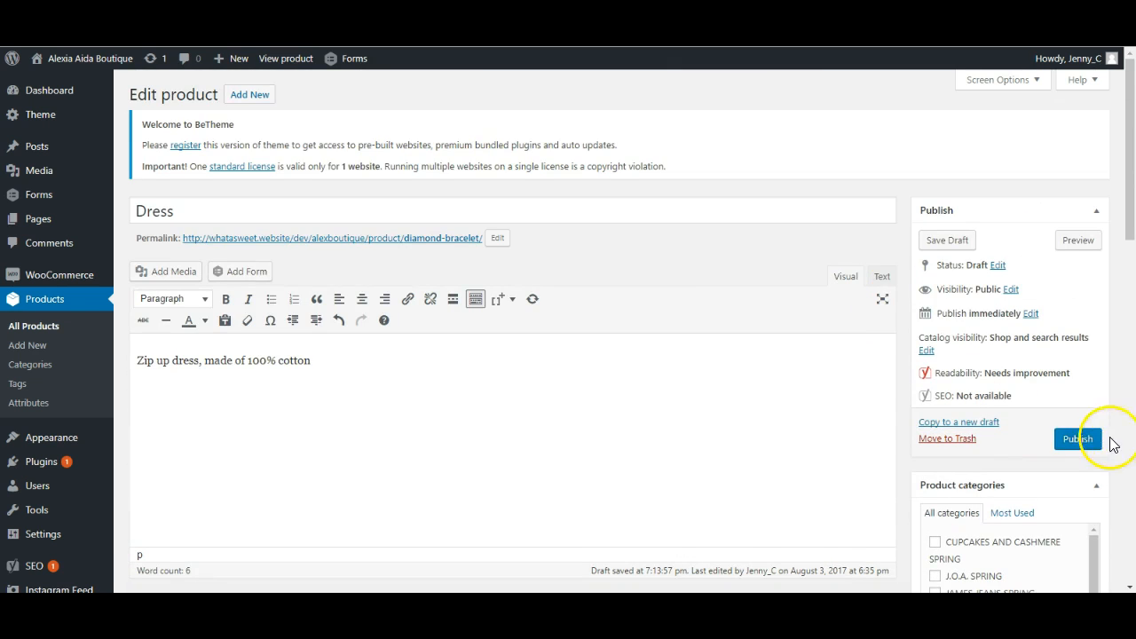
left_click(938, 241)
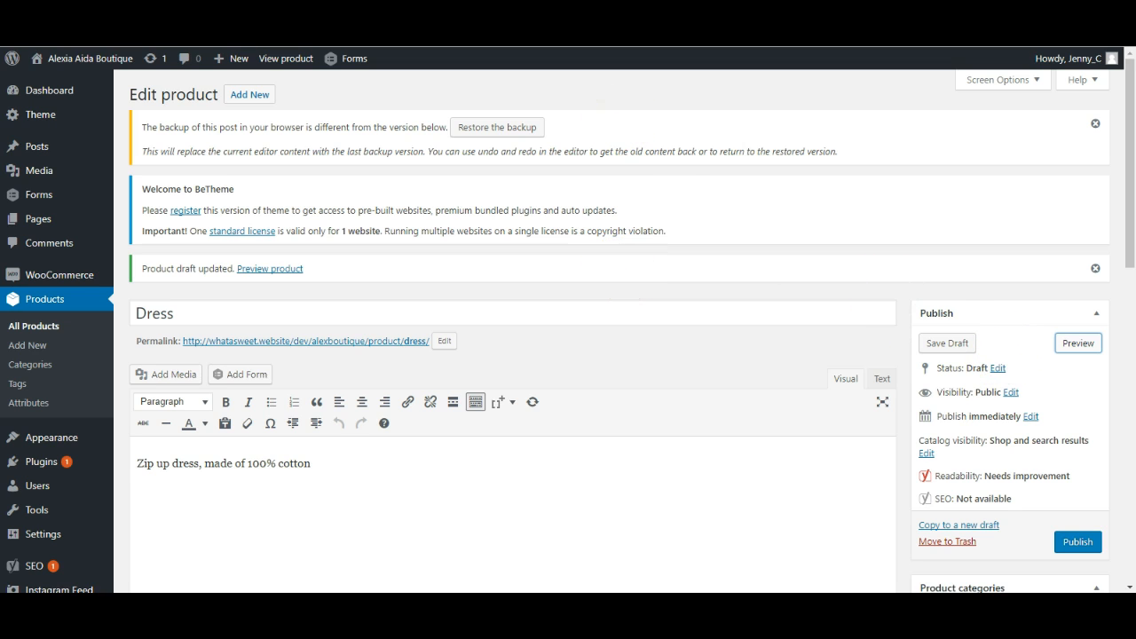
- Switch to the Dress product preview and look over its images, size and color options, and description
key("ctrl+Tab")
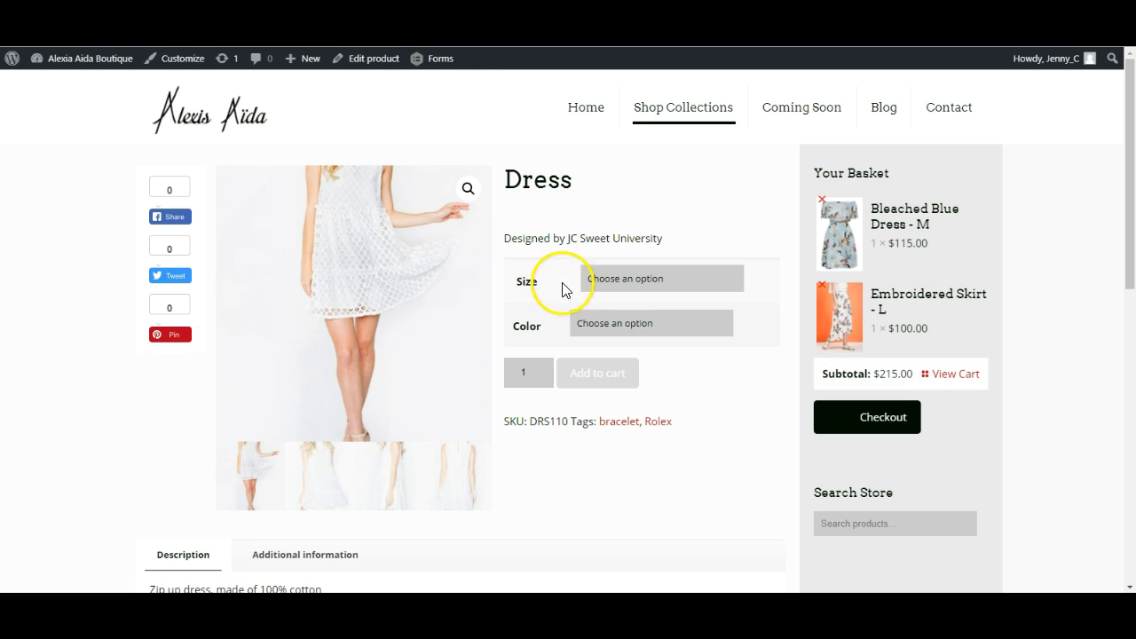
scroll(666, 257, "down", 1)
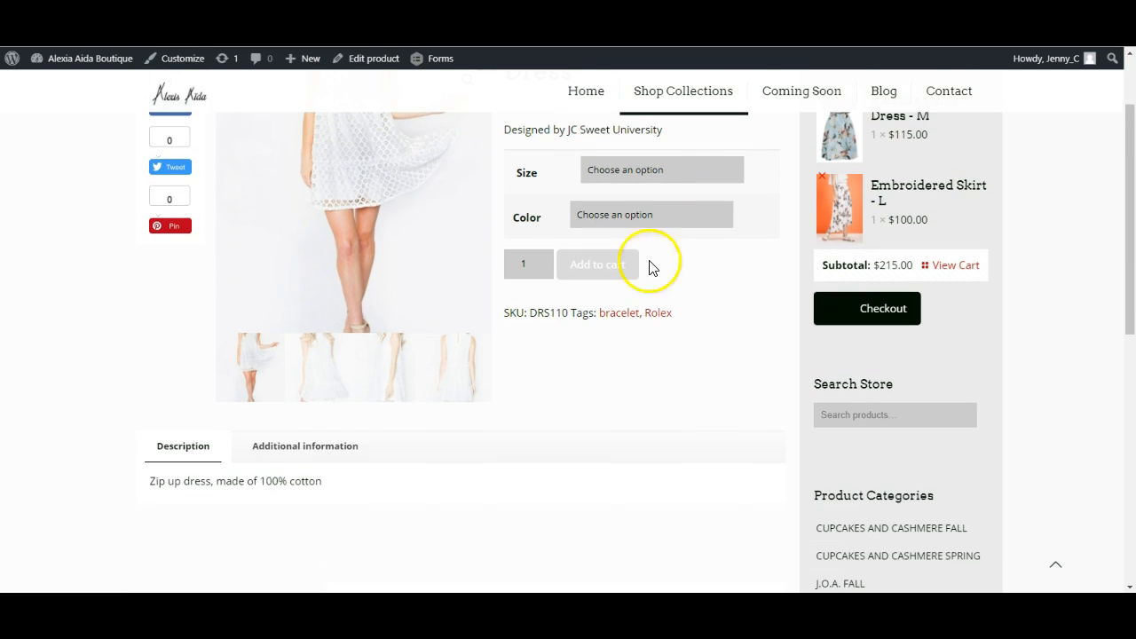
scroll(305, 449, "up", 1)
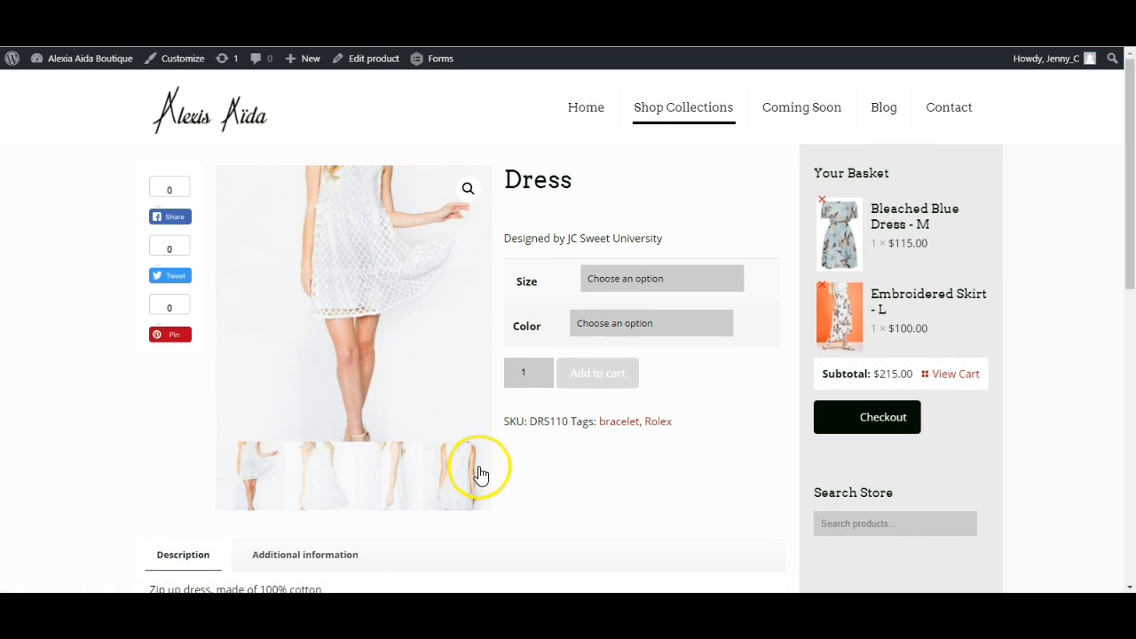
- Choose size S and color BLACK on the Dress preview page to test that variation
left_click(693, 282)
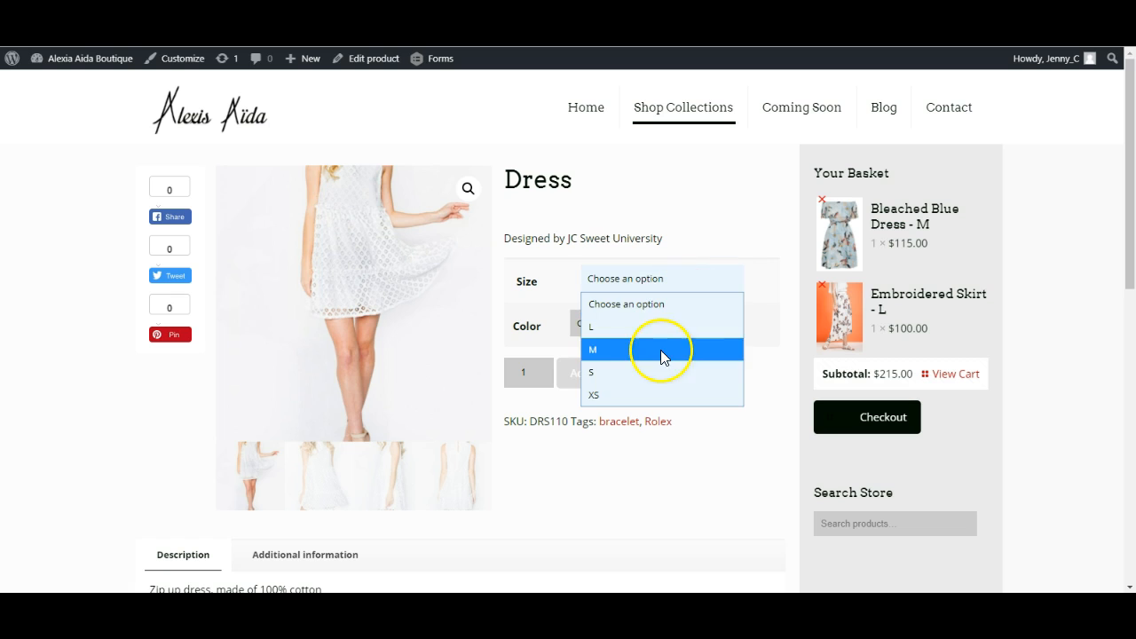
left_click(653, 378)
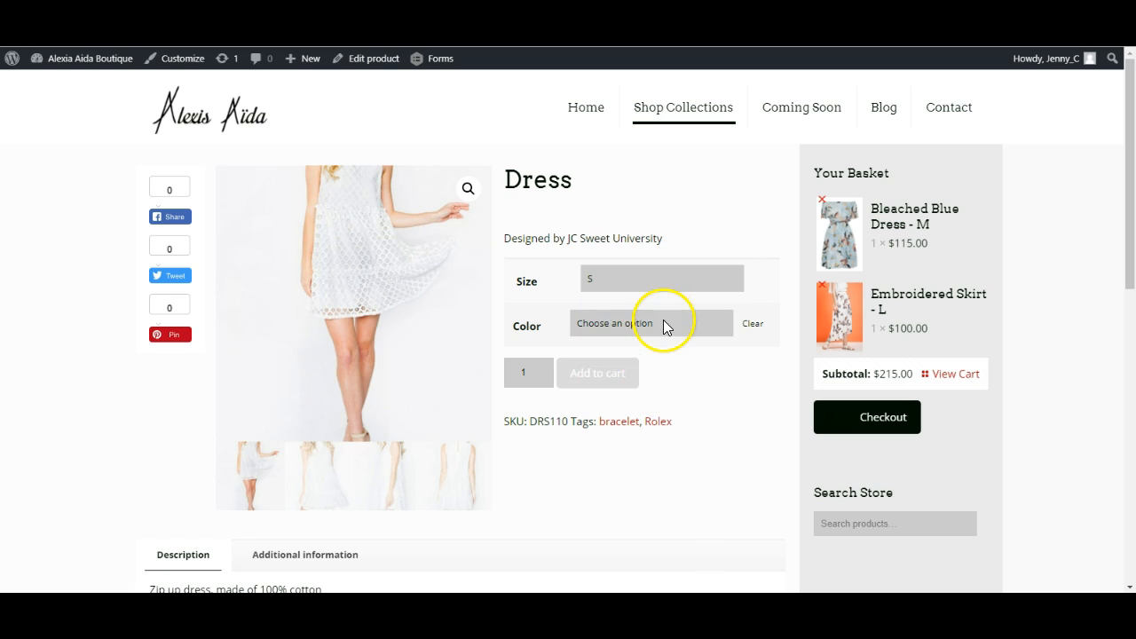
left_click(663, 321)
left_click(654, 373)
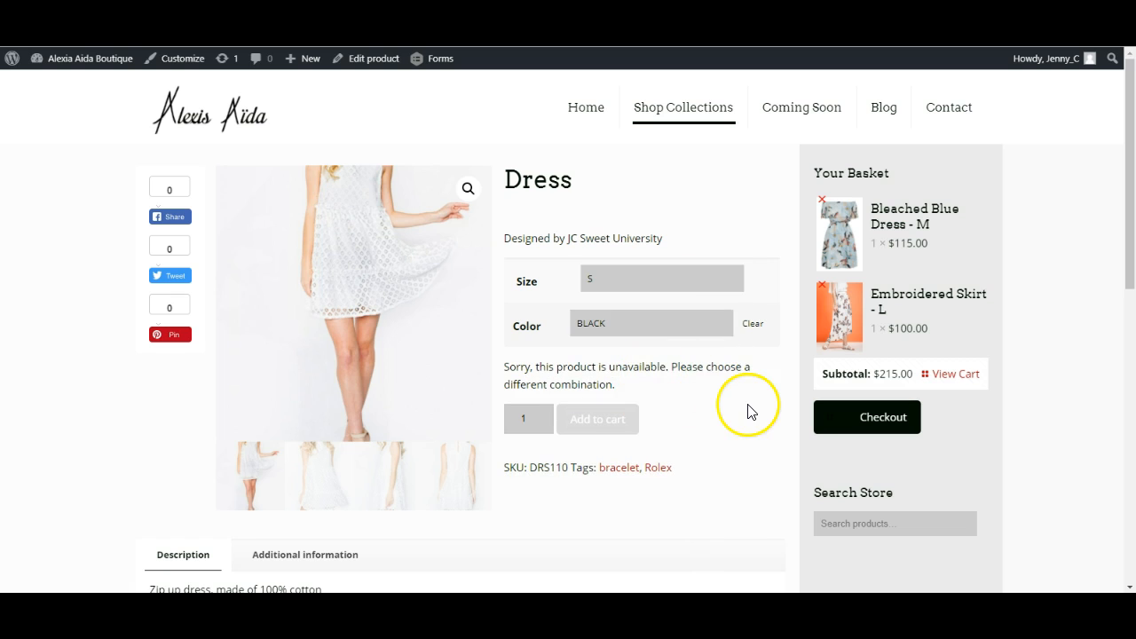
- Check the color choice again and examine the availability notice for the S and BLACK combination
left_click(655, 325)
left_click(654, 330)
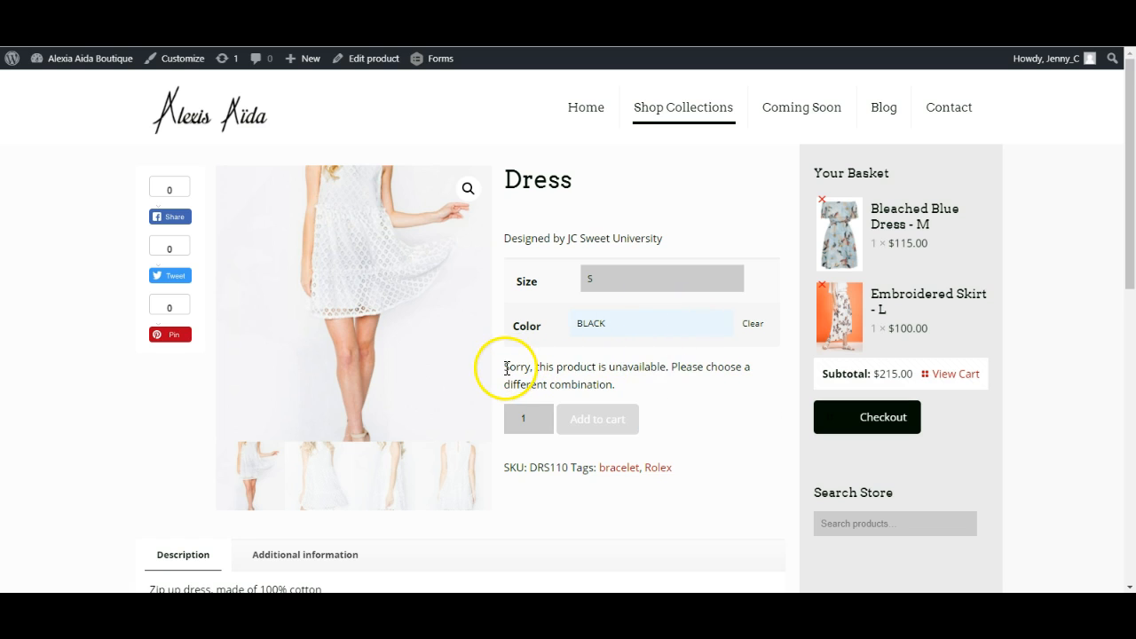
left_click_drag(506, 367, 435, 347)
left_click(662, 399)
left_click(631, 388)
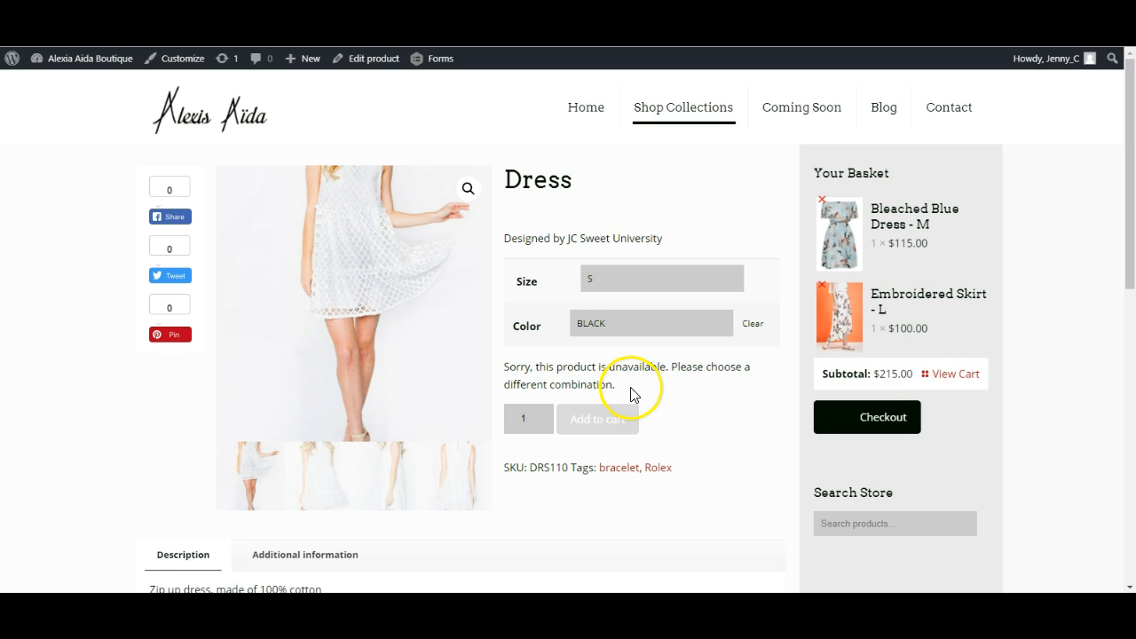
- Reset the color selection to Choose an option and open the available sizes on the Dress preview
left_click(630, 325)
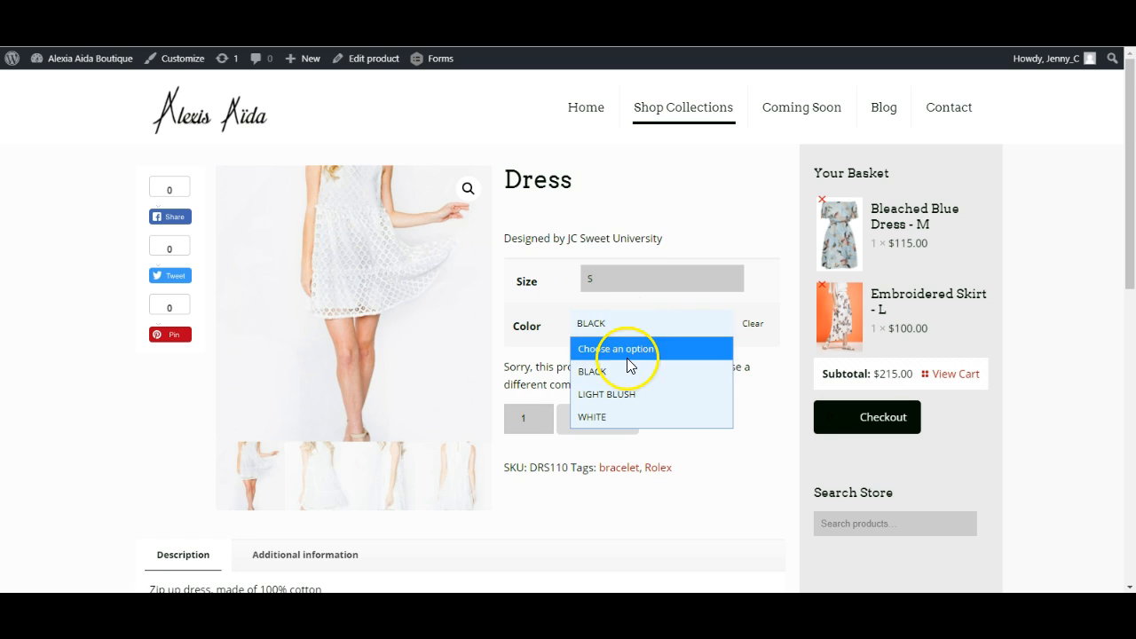
left_click(633, 348)
left_click(629, 284)
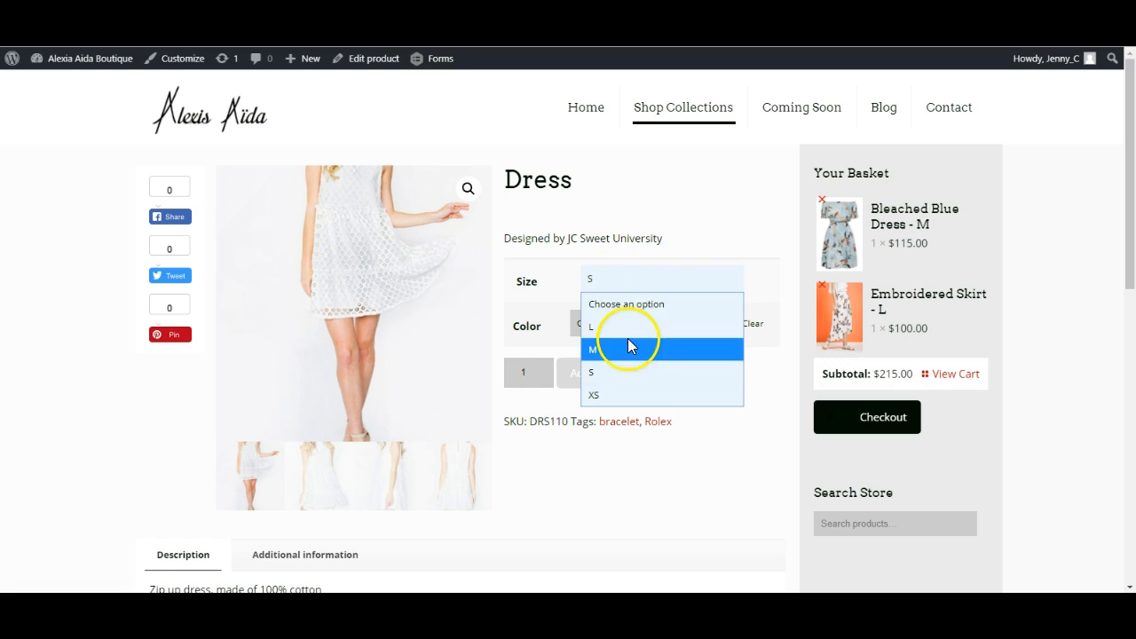